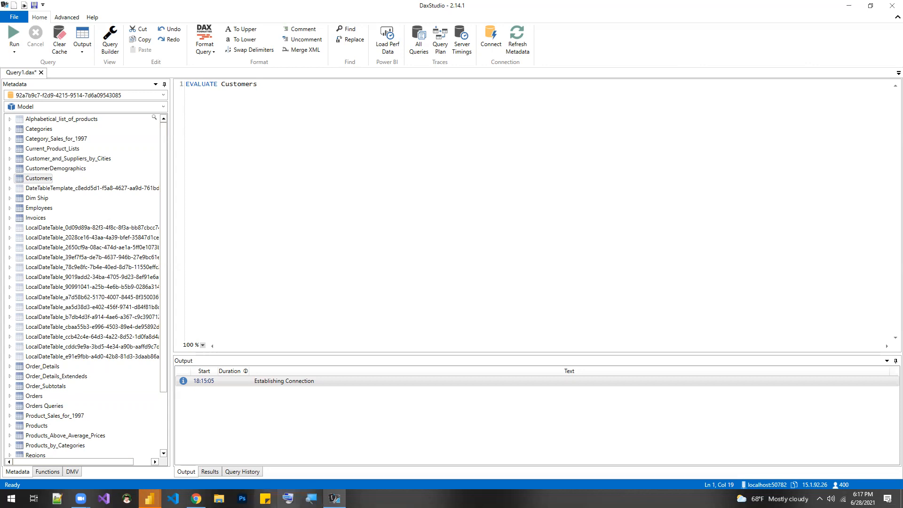
# - Locate DAX Studio among the external tools of the Northwind Data Analysis report in Power BI Desktop and check its connected database
pyautogui.click(149, 499)
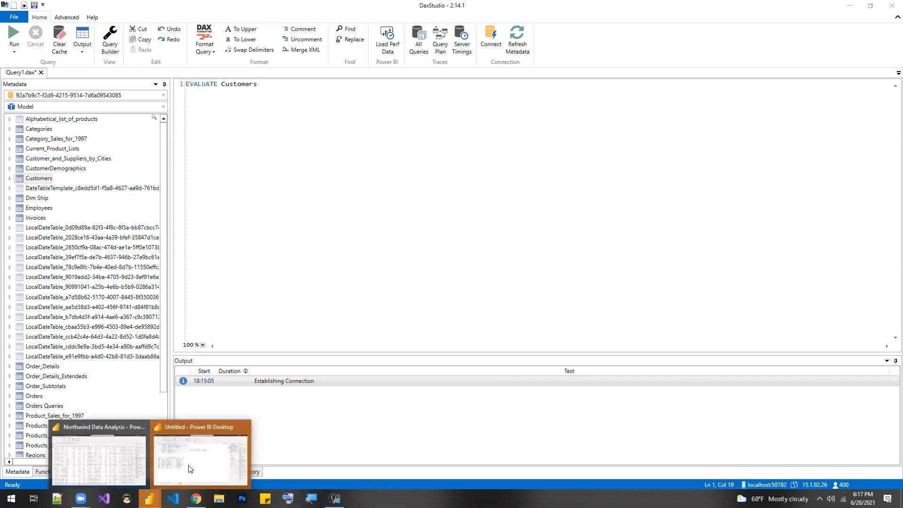
pyautogui.click(103, 461)
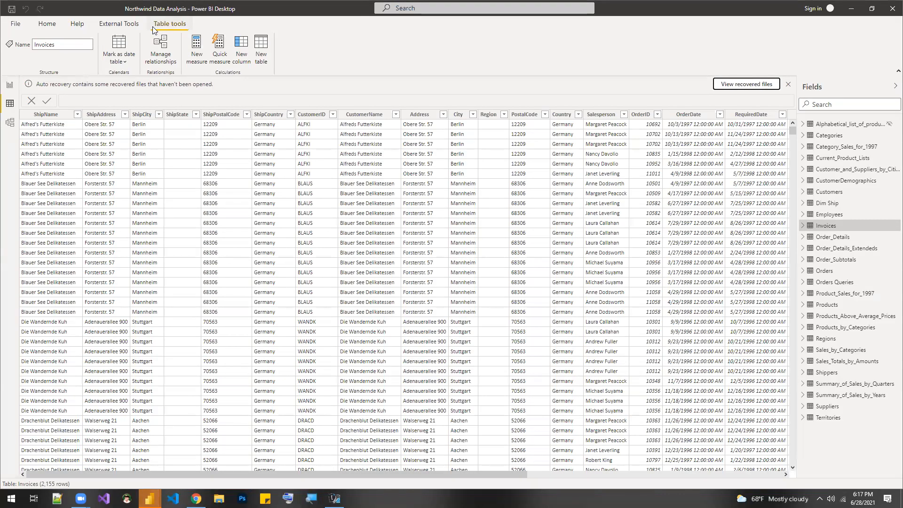
pyautogui.click(134, 26)
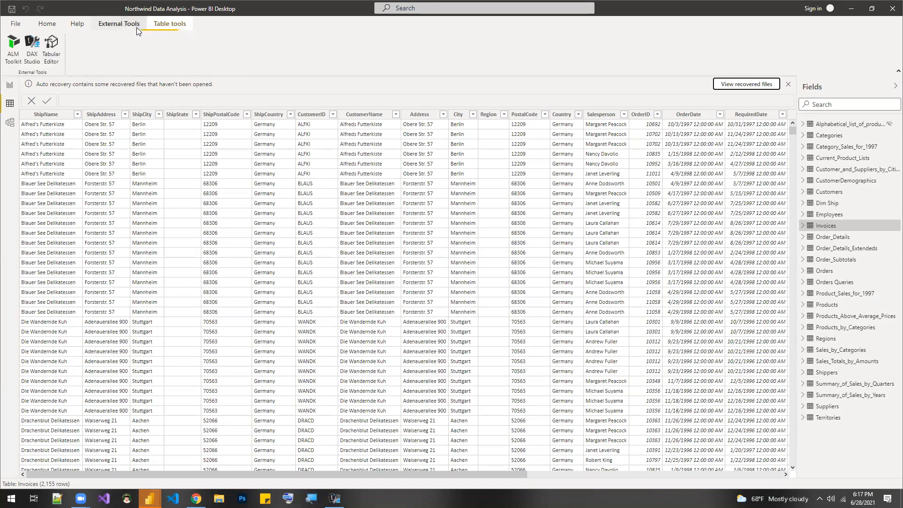
pyautogui.click(32, 56)
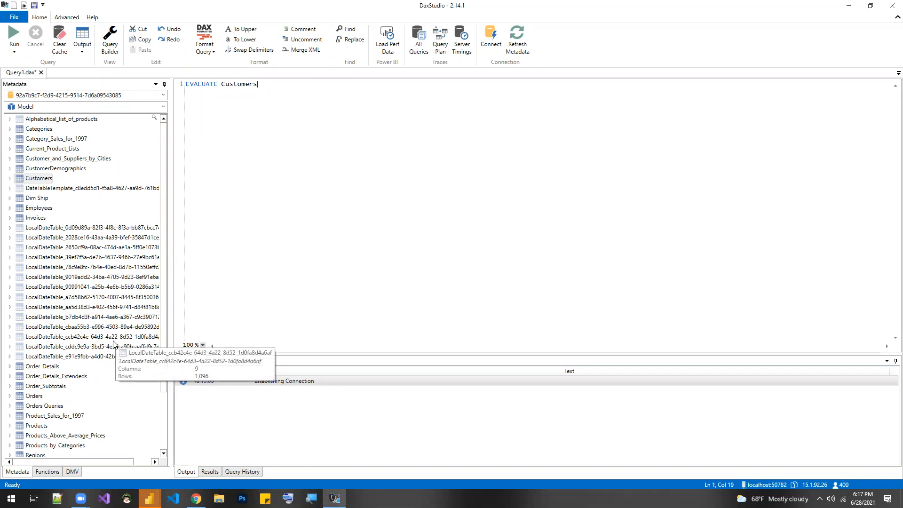
pyautogui.click(85, 95)
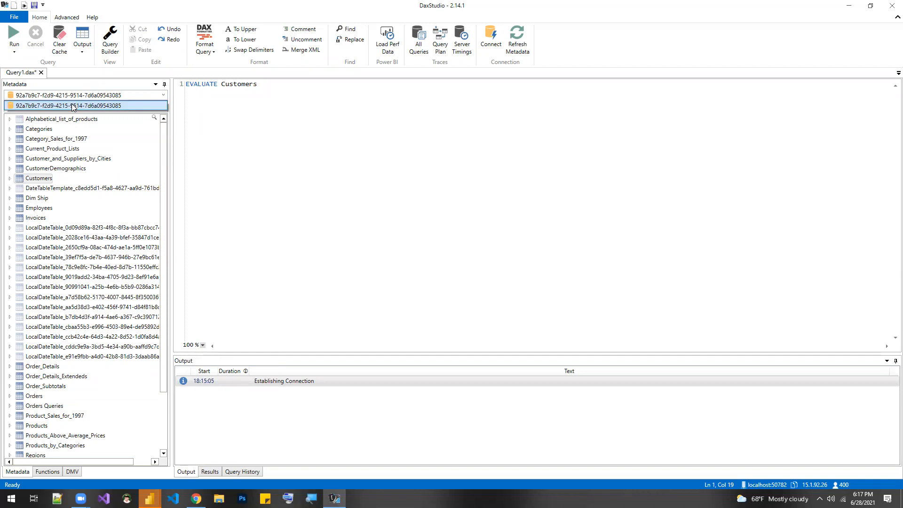
pyautogui.click(72, 107)
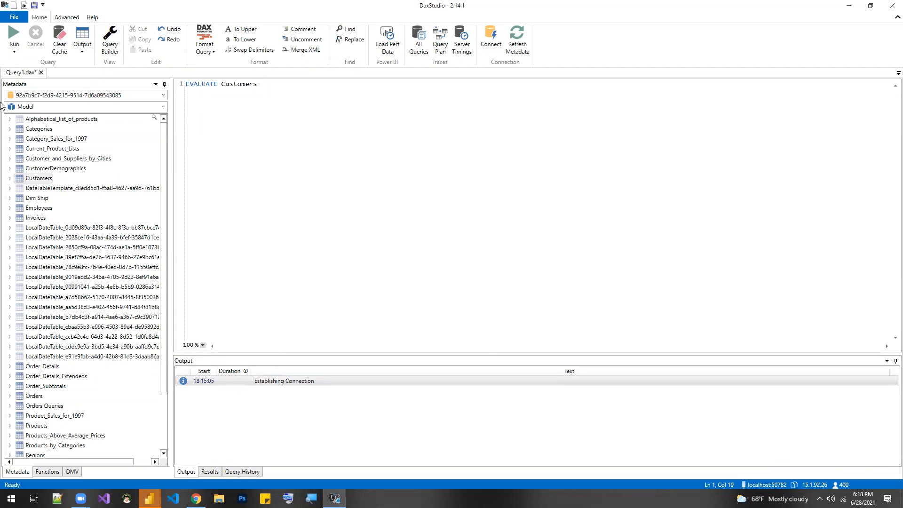
# - Run the query EVALUATE Customers against the connected model
pyautogui.moveTo(46, 100)
pyautogui.moveTo(259, 86); pyautogui.dragTo(220, 84)
pyautogui.click(200, 104)
pyautogui.click(15, 33)
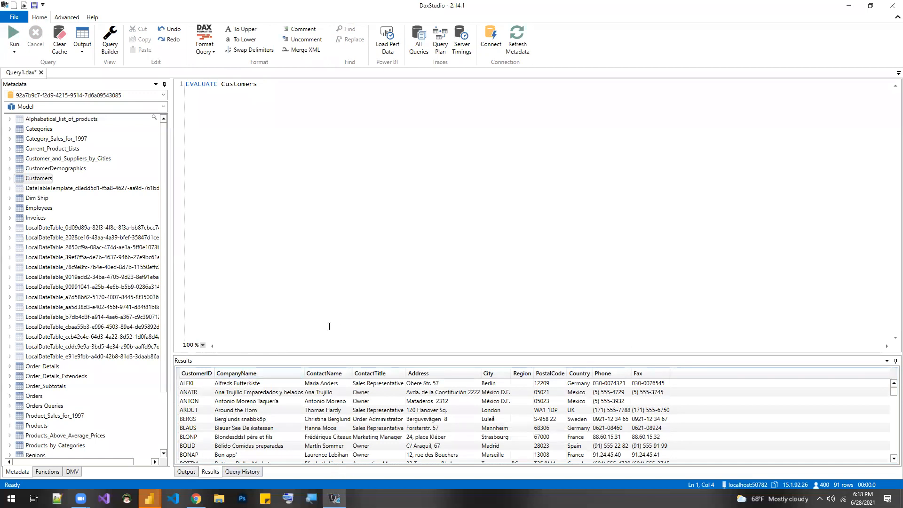
# - Enlarge the results area and review the query history and the output log of the run
pyautogui.moveTo(314, 352); pyautogui.dragTo(334, 190)
pyautogui.click(242, 472)
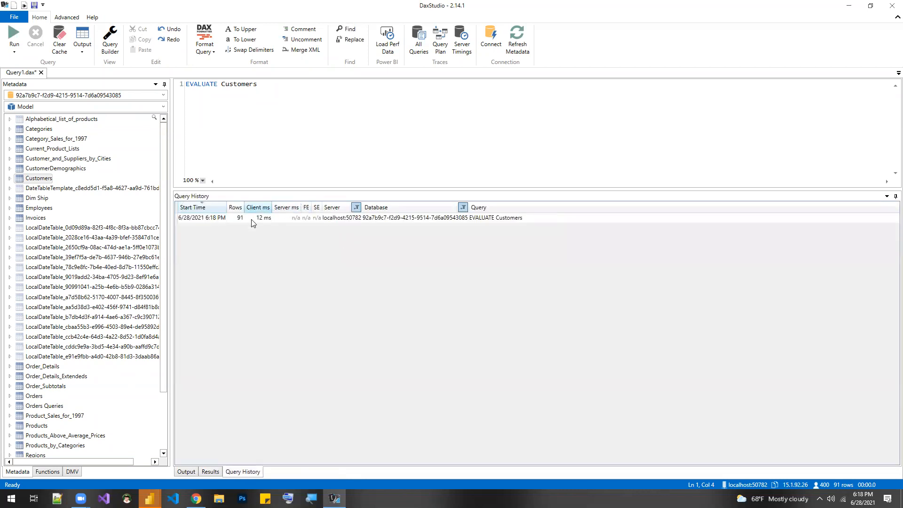
pyautogui.click(185, 472)
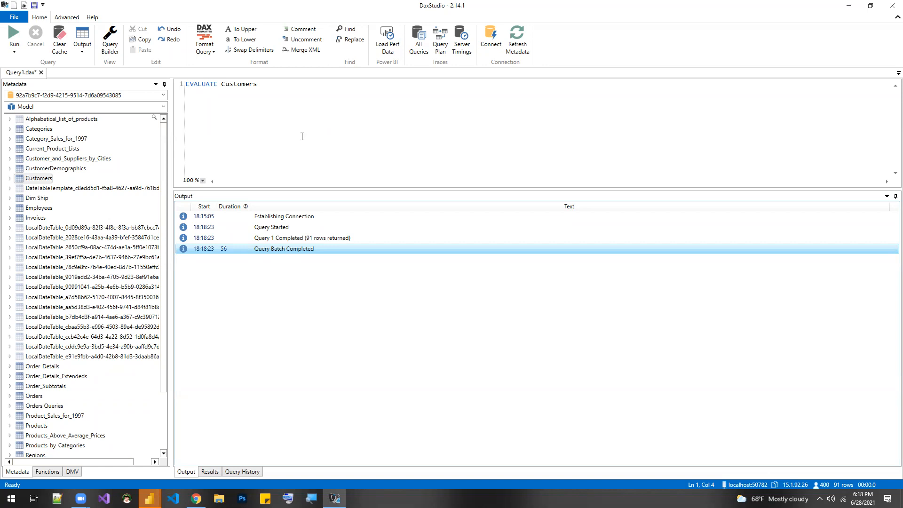
# - Switch to the Northwind Data Analysis file in Power BI Desktop and show its report view
pyautogui.click(150, 499)
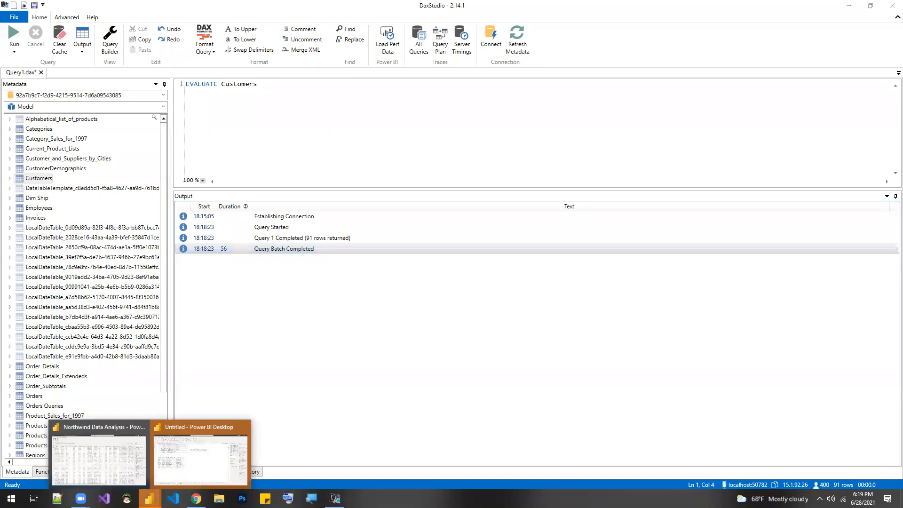
pyautogui.click(114, 465)
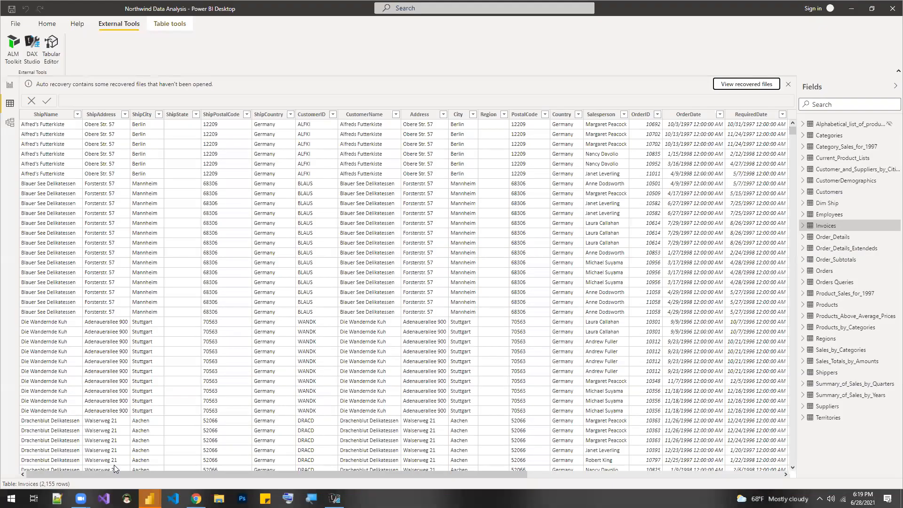
pyautogui.click(14, 89)
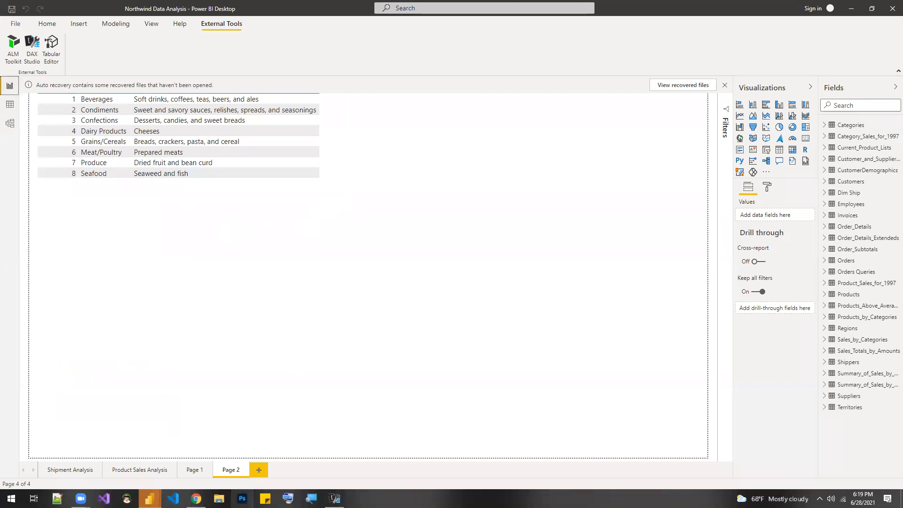
# - Add a new report page and rename it Customer Details
pyautogui.click(260, 469)
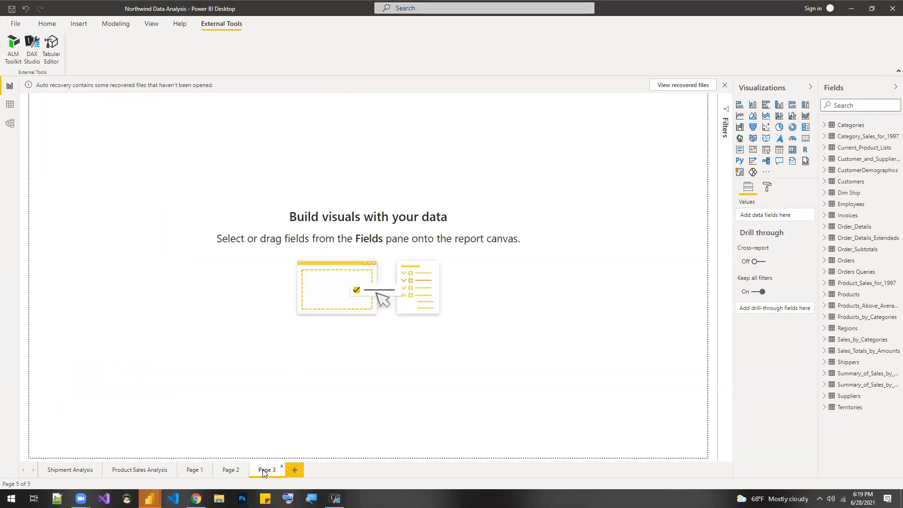
pyautogui.rightClick(263, 472)
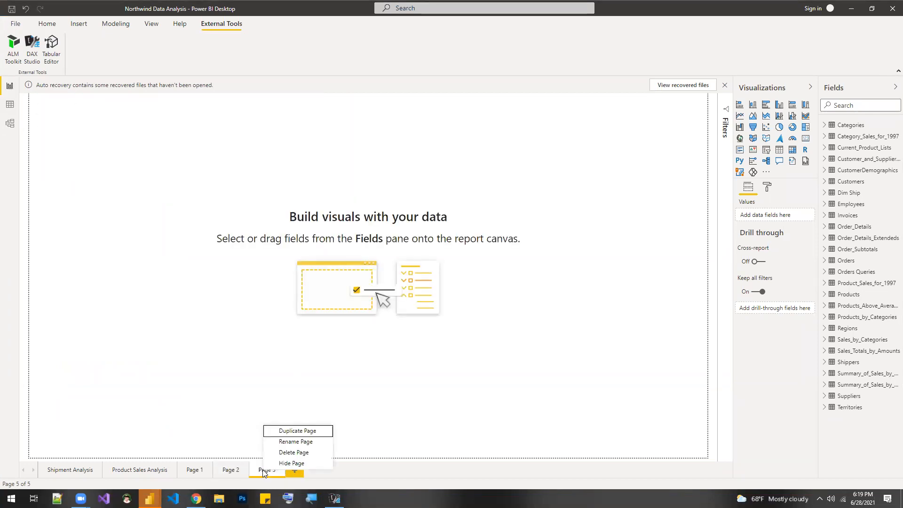
pyautogui.click(284, 442)
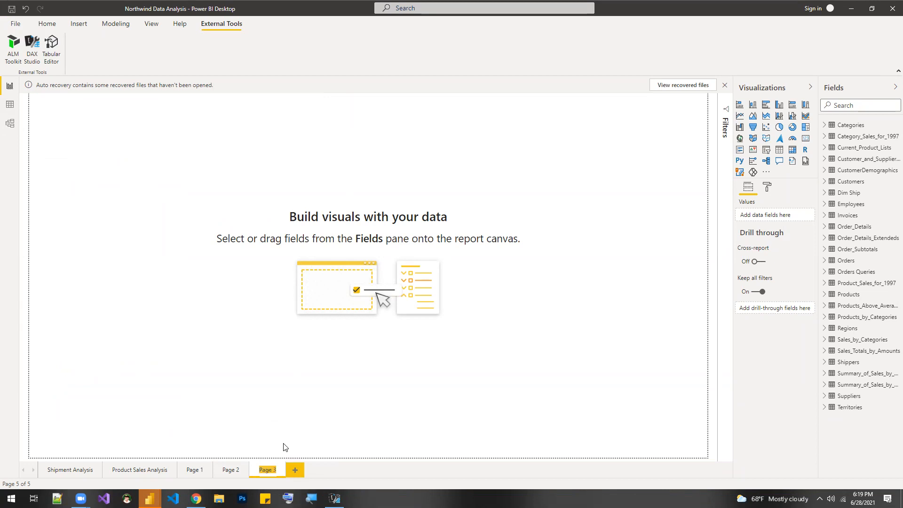
pyautogui.write('c')
pyautogui.write('ustomer D')
pyautogui.write('et')
pyautogui.write('ails')
pyautogui.press('Return')
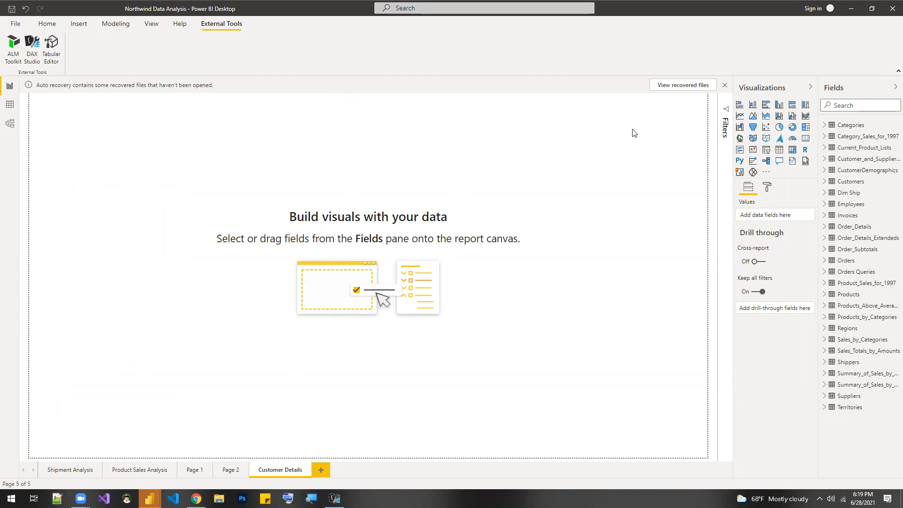
# - Dismiss the auto recovery notice and choose to remove the recovered files
pyautogui.click(724, 86)
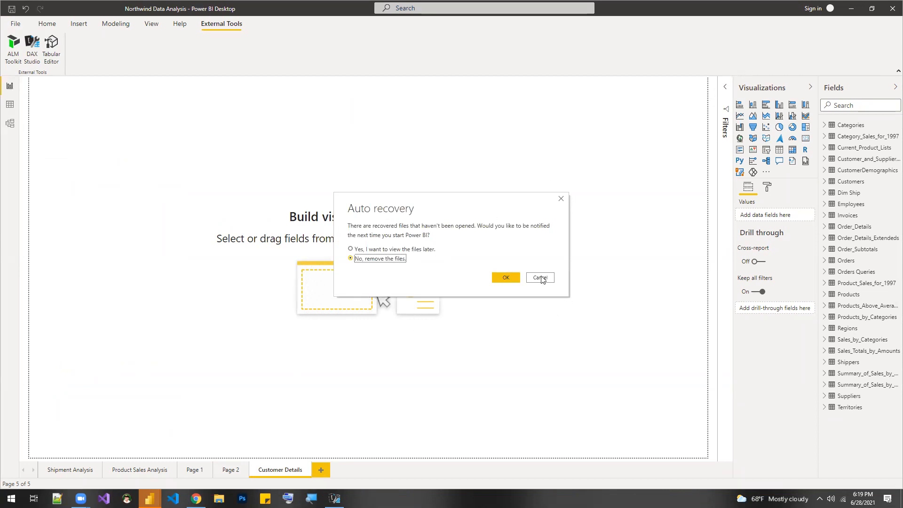
pyautogui.click(506, 277)
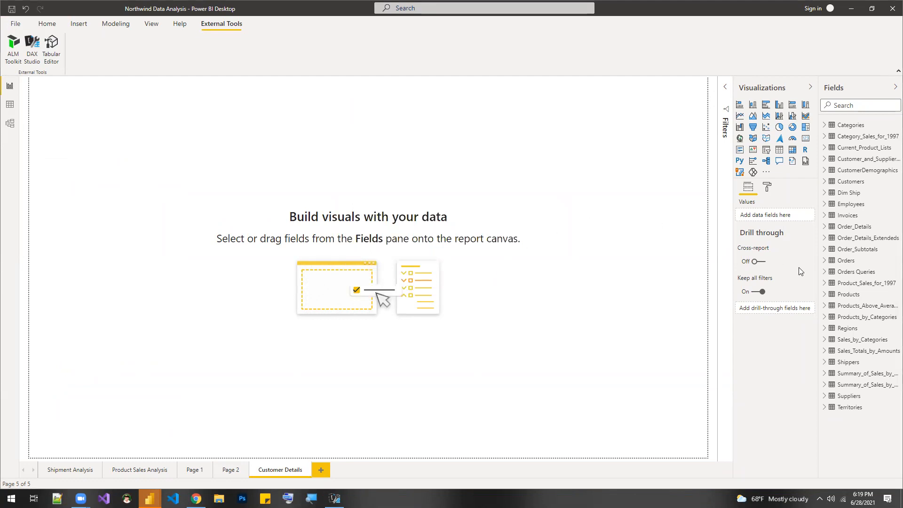
# - Insert a table visual showing CustomerID from the Customers table and enlarge it to nearly the full page height
pyautogui.click(824, 182)
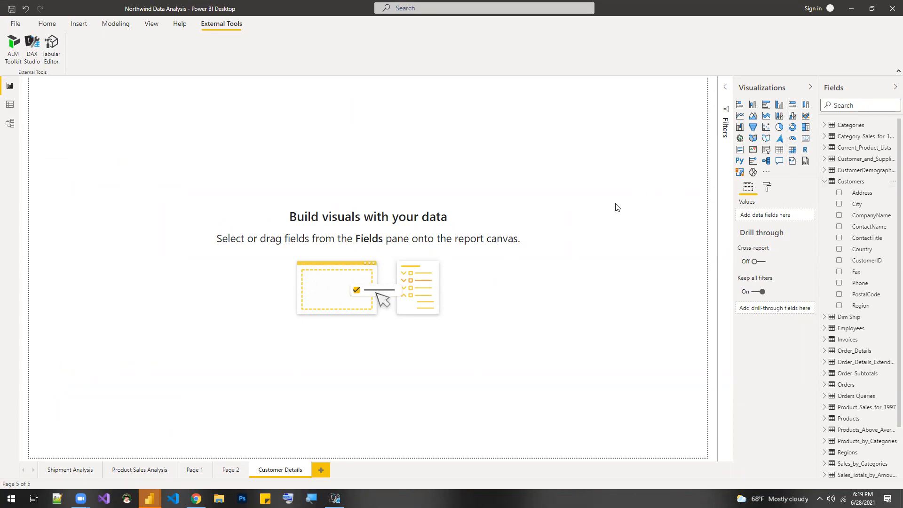
pyautogui.click(779, 150)
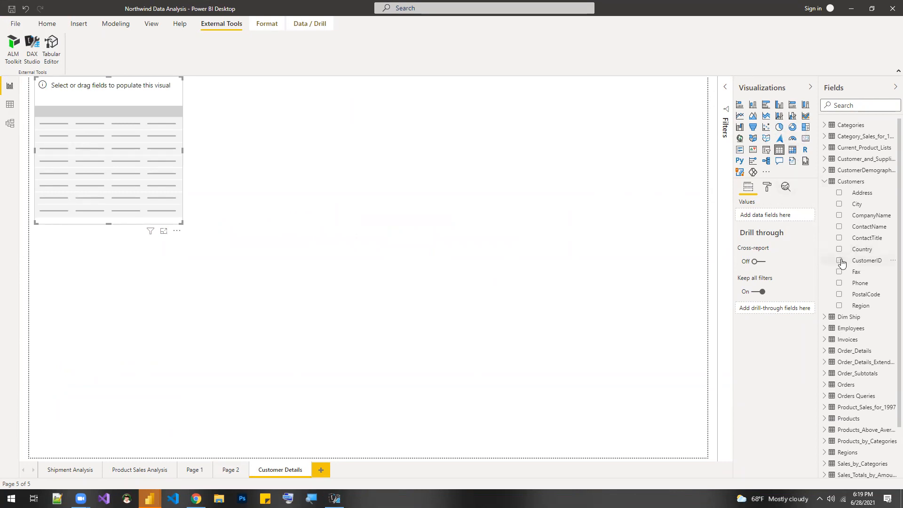
pyautogui.moveTo(861, 262); pyautogui.dragTo(788, 219)
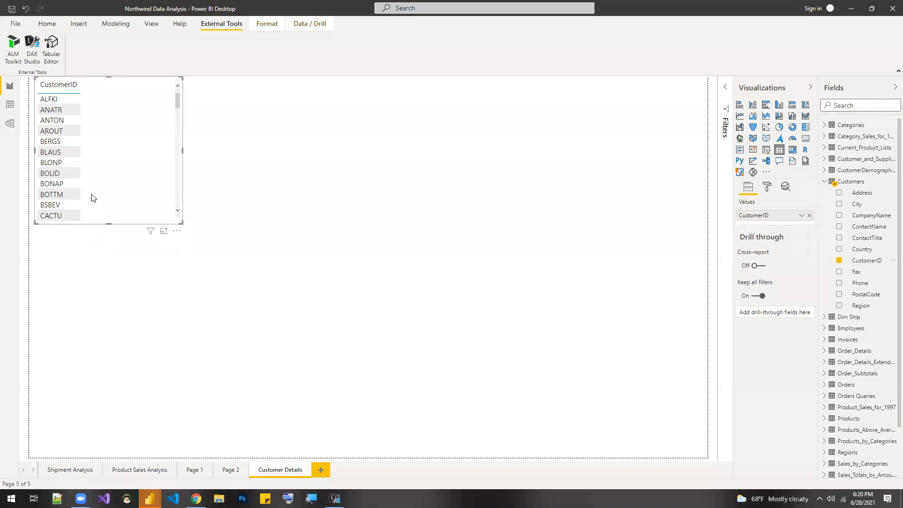
pyautogui.moveTo(103, 191); pyautogui.dragTo(107, 200)
pyautogui.moveTo(181, 229); pyautogui.dragTo(498, 450)
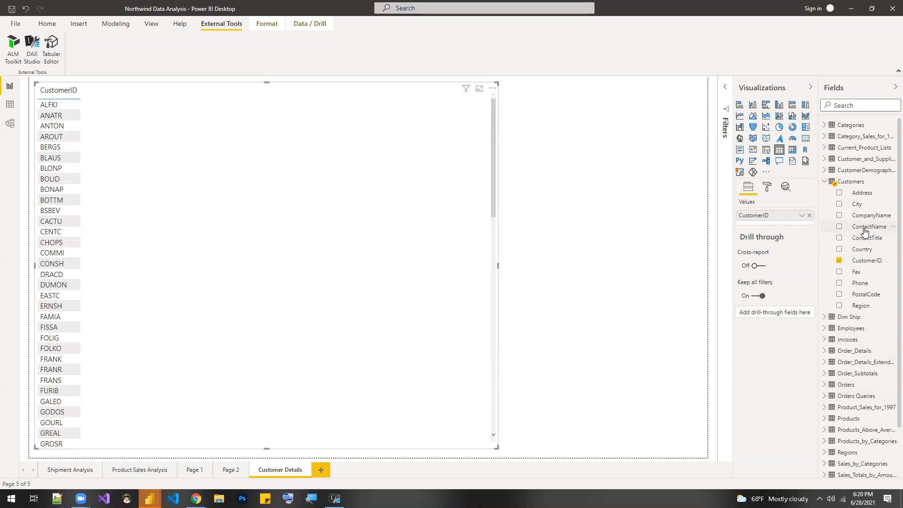
# - Add the ContactName and Fax fields from Customers to the table visual
pyautogui.moveTo(867, 226); pyautogui.dragTo(804, 226)
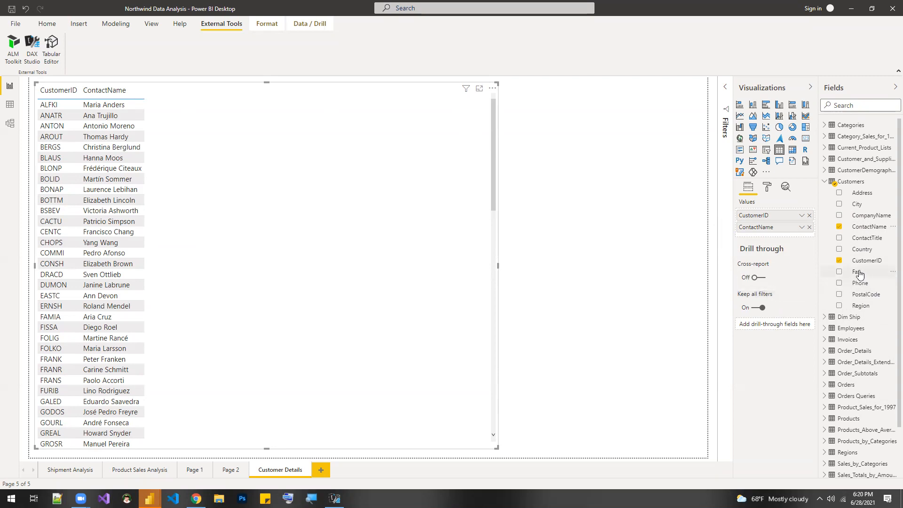
pyautogui.moveTo(859, 273); pyautogui.dragTo(804, 229)
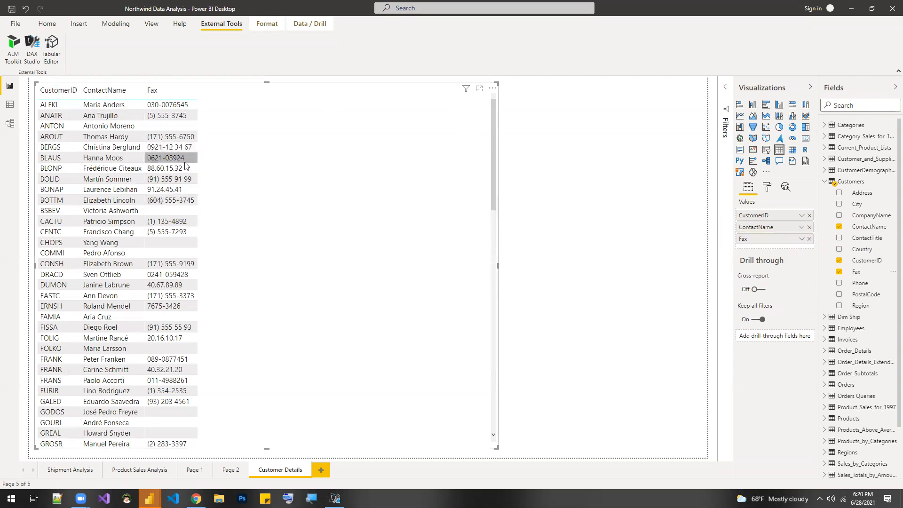
pyautogui.click(56, 24)
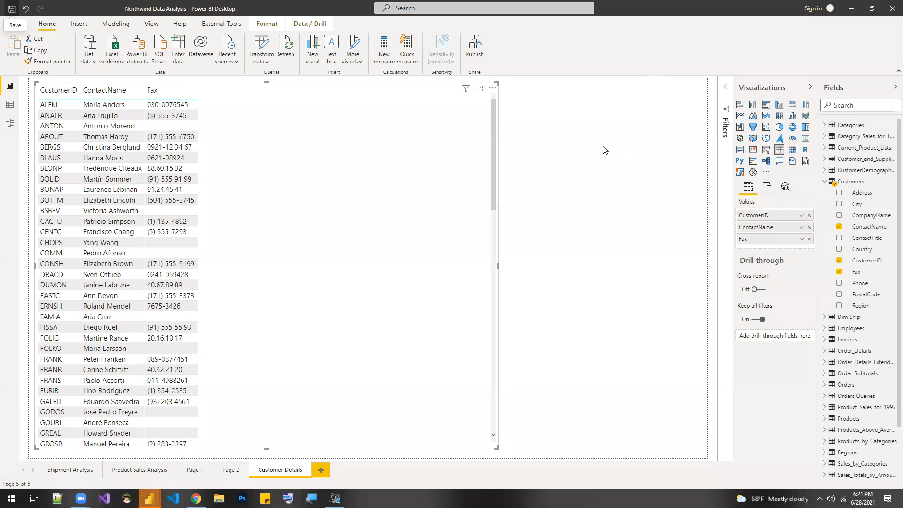
# - Insert a slicer beside the table with the Customers fields Region and City, placing Region above City
pyautogui.click(687, 157)
pyautogui.click(766, 154)
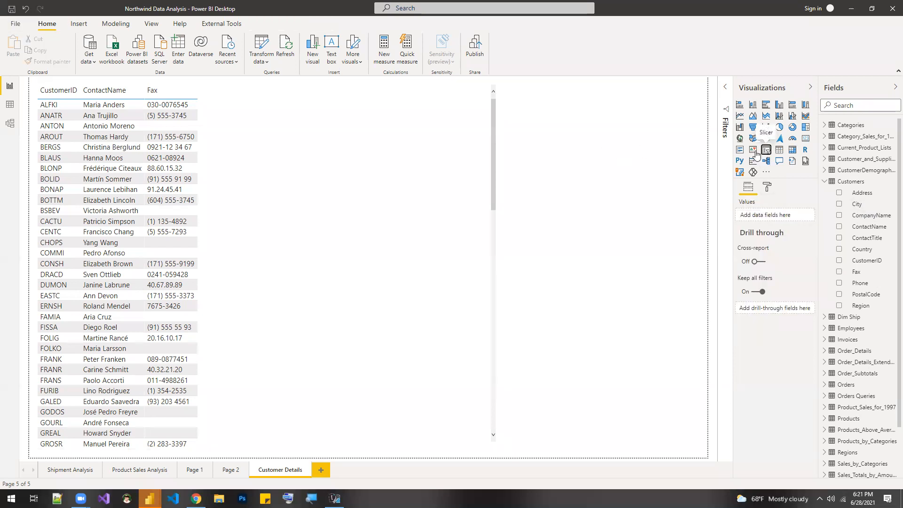
pyautogui.click(839, 205)
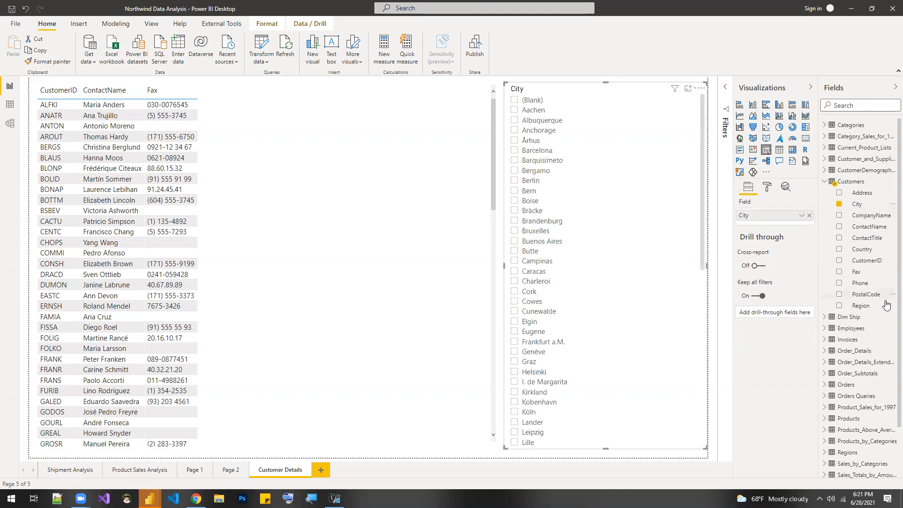
pyautogui.moveTo(853, 307); pyautogui.dragTo(788, 218)
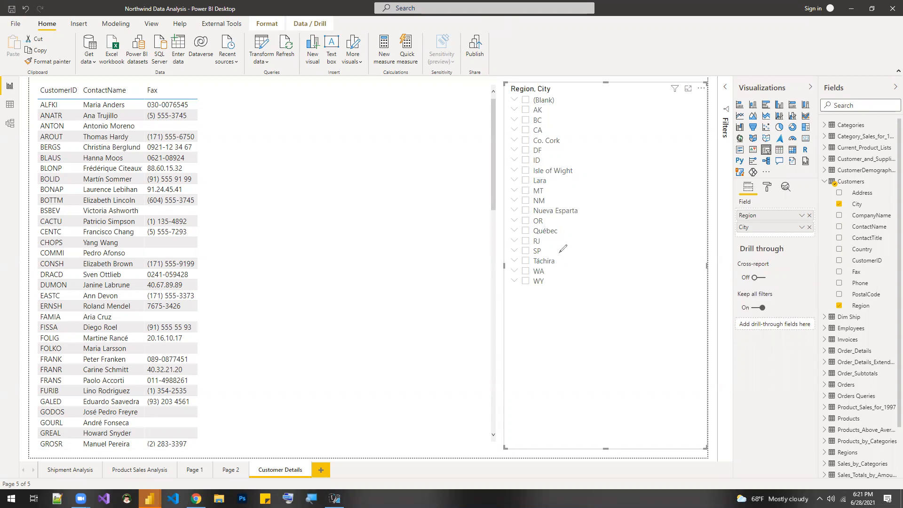
# - Filter the customer table by selecting the regions SP, Táchira, WA and WY together in the slicer
pyautogui.moveTo(556, 248)
pyautogui.mouseDown()
pyautogui.moveTo(506, 249)
pyautogui.moveTo(500, 280)
pyautogui.moveTo(513, 294)
pyautogui.moveTo(570, 274)
pyautogui.moveTo(564, 247)
pyautogui.moveTo(555, 245)
pyautogui.mouseUp()
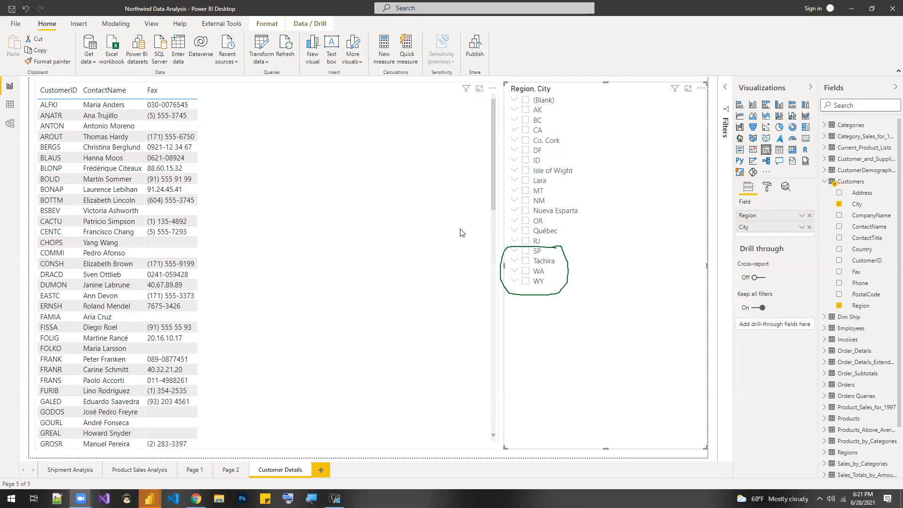
pyautogui.click(525, 252)
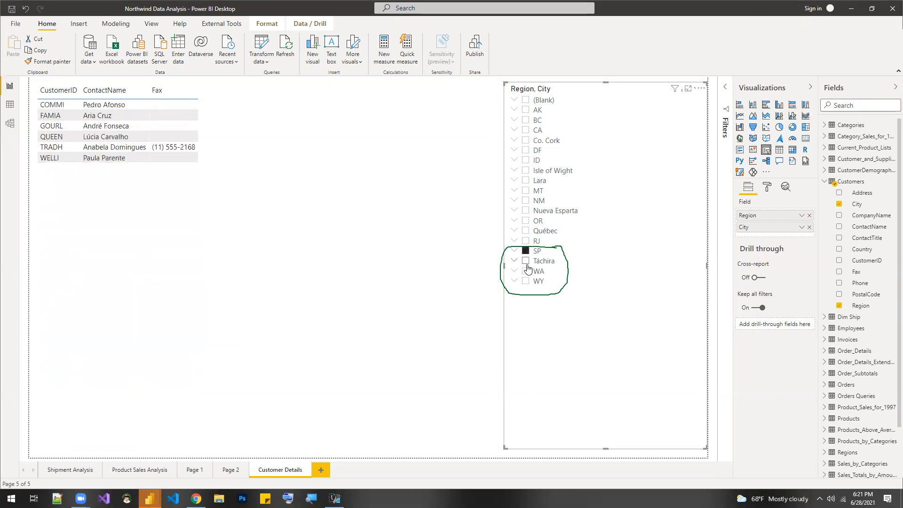
pyautogui.click(525, 261)
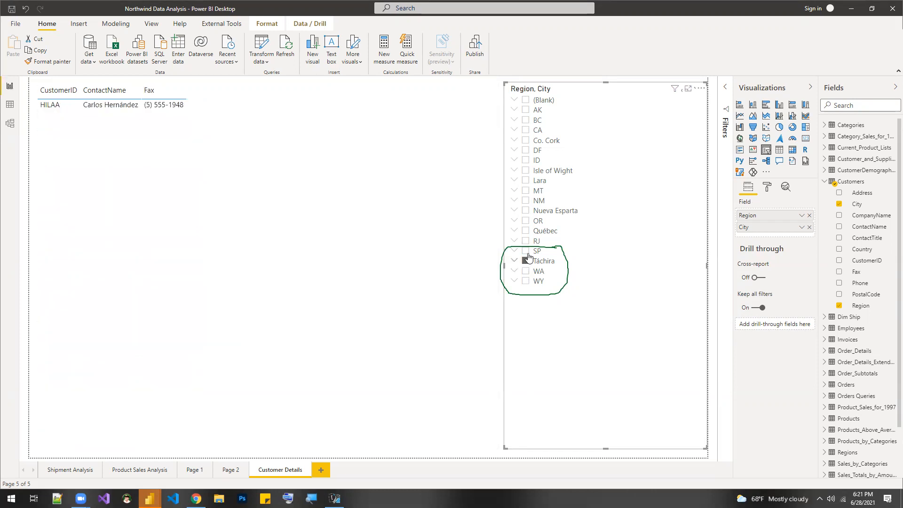
pyautogui.keyDown('ctrl'); pyautogui.click(525, 252); pyautogui.keyUp('ctrl')
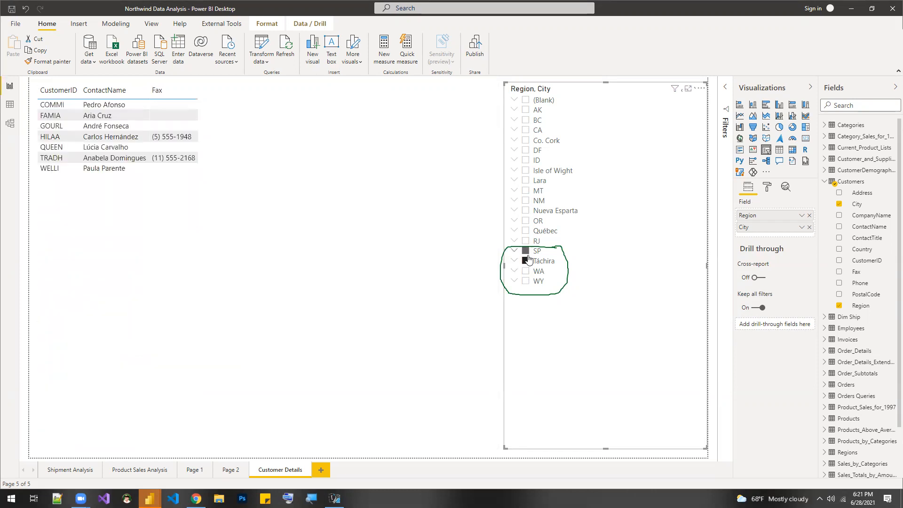
pyautogui.keyDown('ctrl'); pyautogui.click(525, 272); pyautogui.keyUp('ctrl')
pyautogui.keyDown('ctrl'); pyautogui.click(526, 282); pyautogui.keyUp('ctrl')
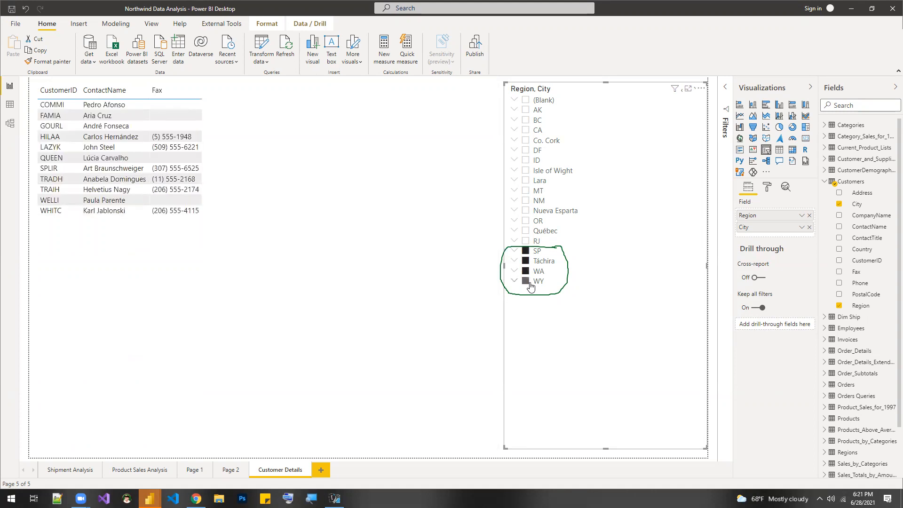
# - Turn off multi-select with CTRL and turn on the "Select all" option in the Region/City slicer's selection controls
pyautogui.click(767, 188)
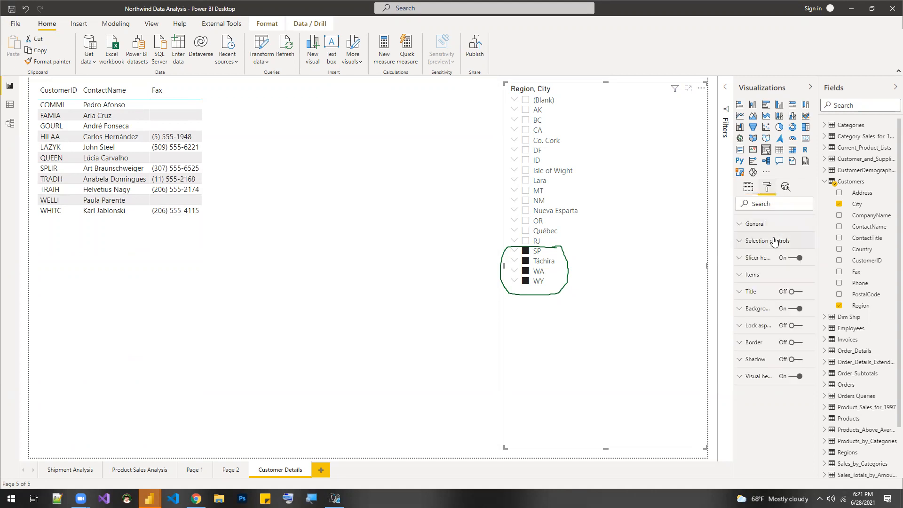
pyautogui.click(773, 241)
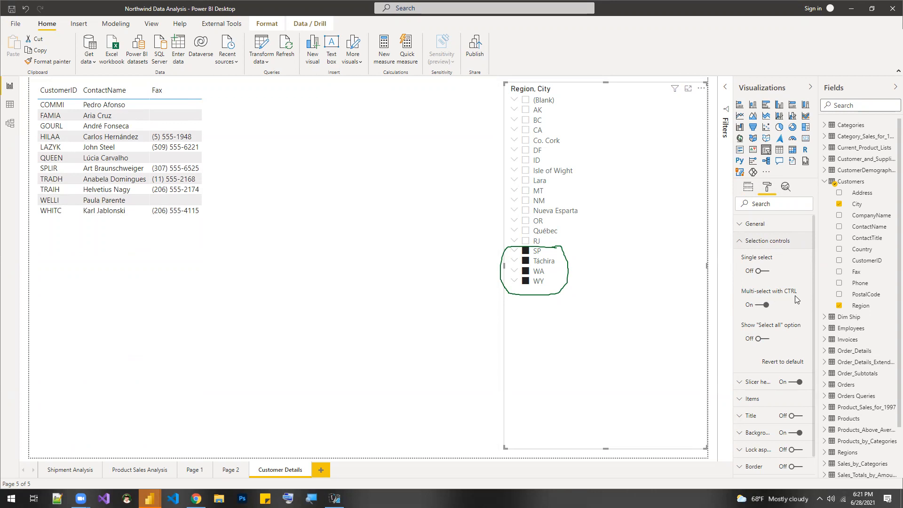
pyautogui.click(765, 306)
pyautogui.click(761, 339)
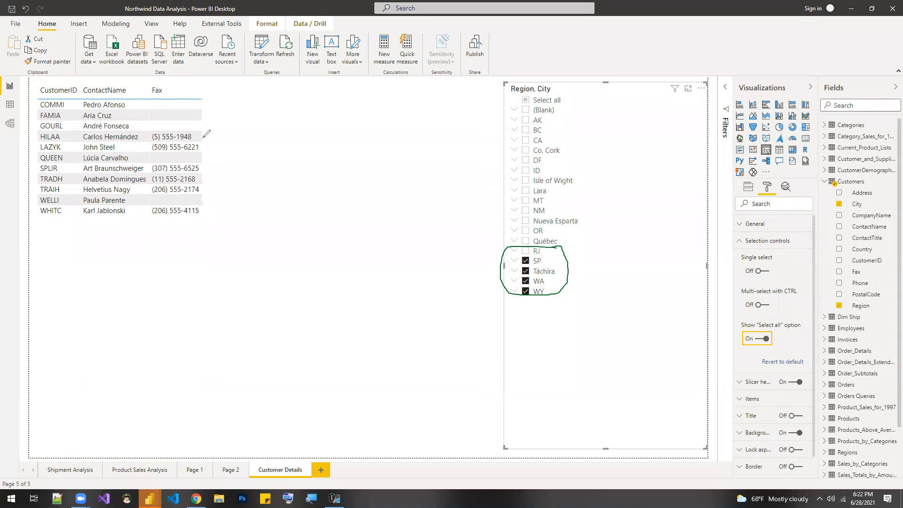
pyautogui.moveTo(198, 135); pyautogui.dragTo(228, 132)
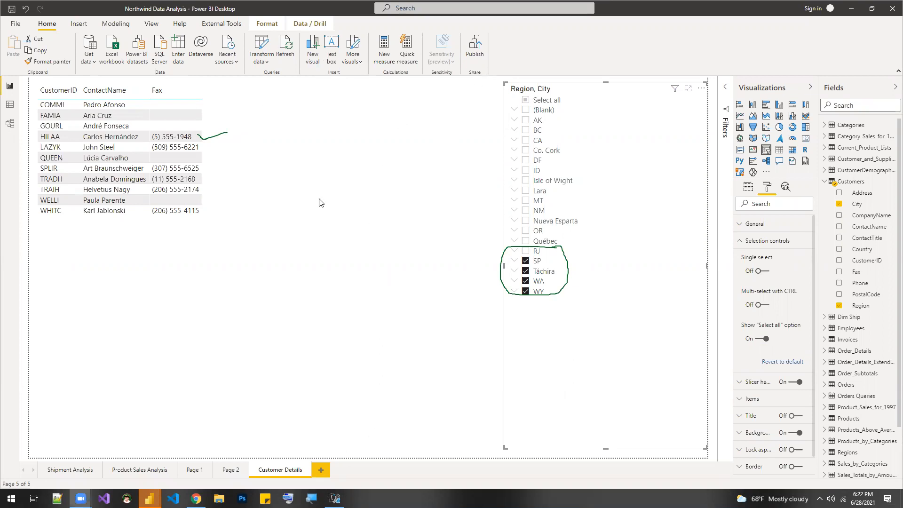
# - Switch to DAX Studio and view the model's VertiPaq Analyzer metrics, including the summary and the per-table sizes
pyautogui.click(334, 498)
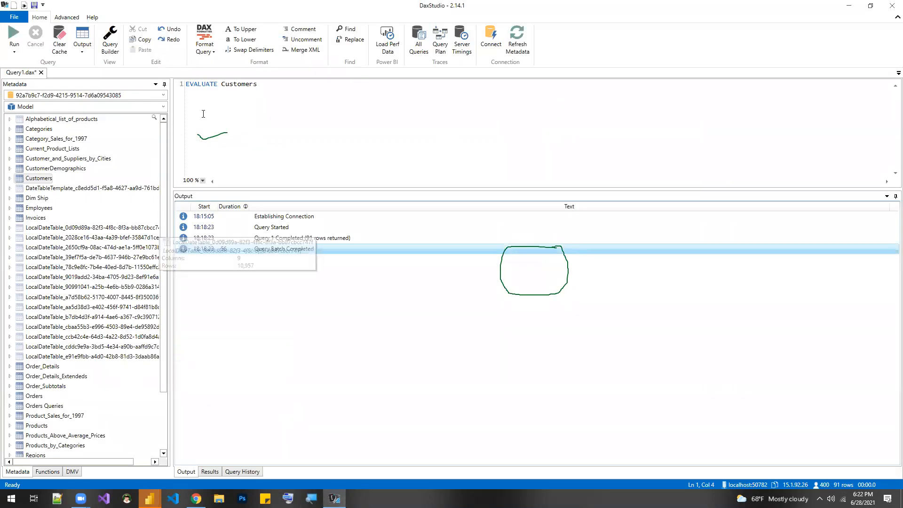
pyautogui.click(66, 18)
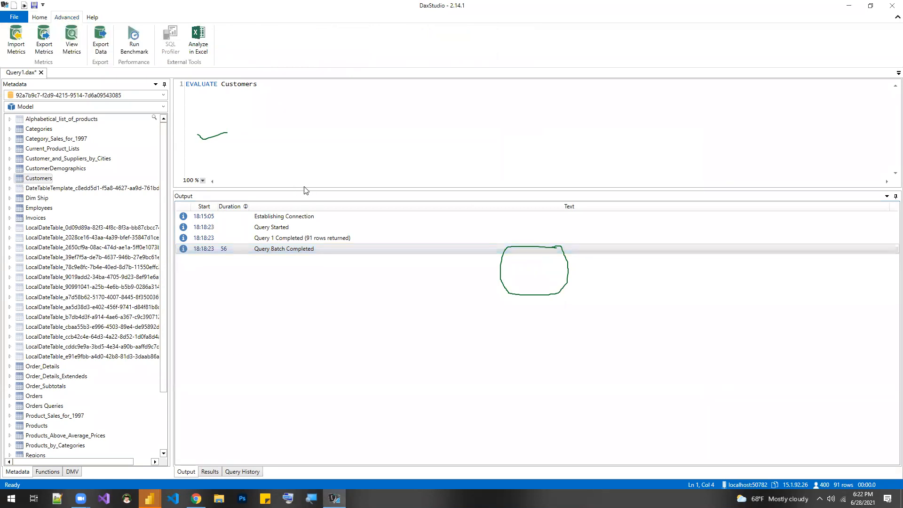
pyautogui.click(75, 47)
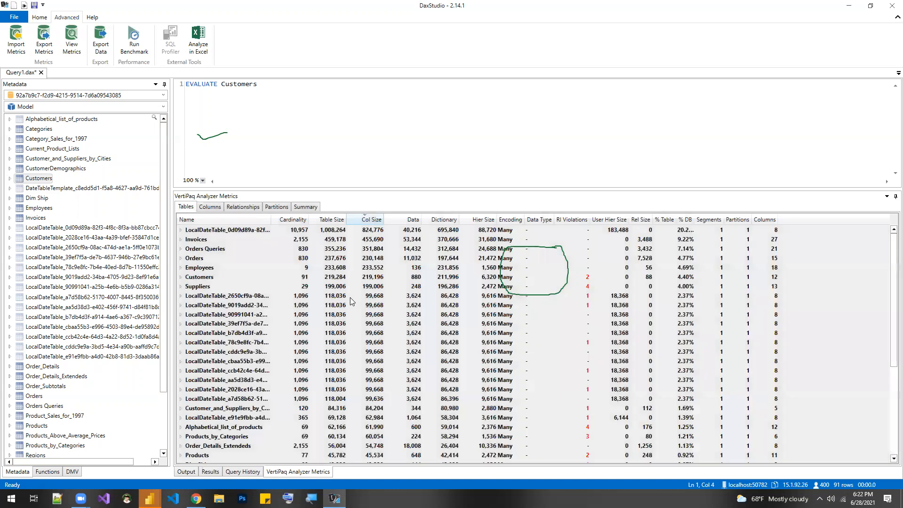
pyautogui.click(306, 207)
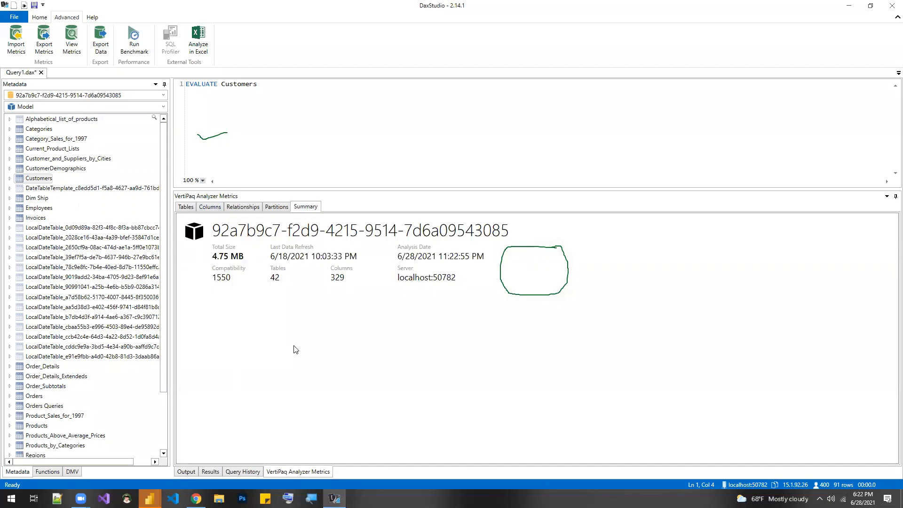
pyautogui.click(39, 18)
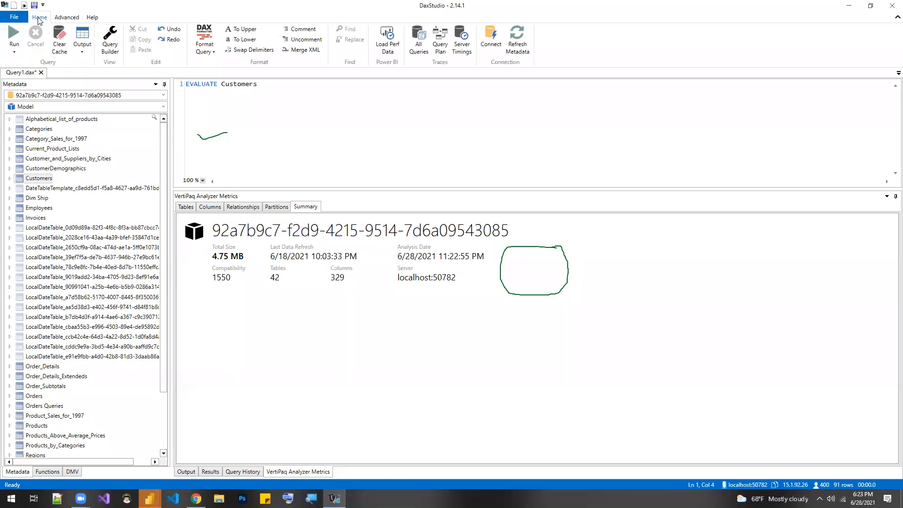
pyautogui.click(186, 207)
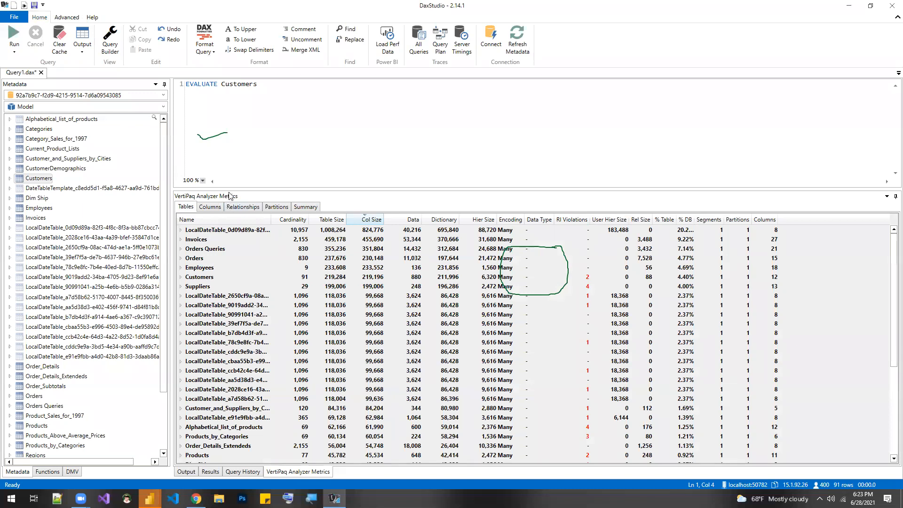
# - Return to the query results and insert the FILTER function in front of Customers in the EVALUATE query
pyautogui.click(210, 473)
pyautogui.click(280, 98)
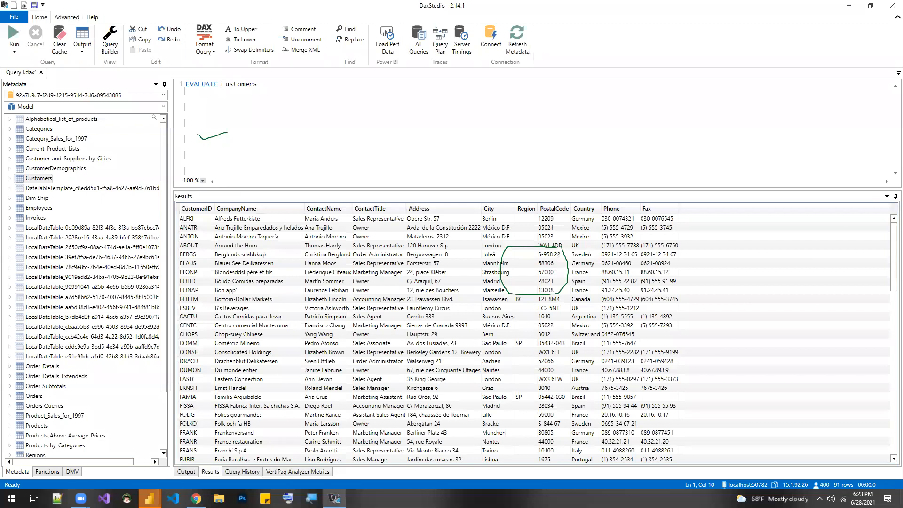
pyautogui.write('fil')
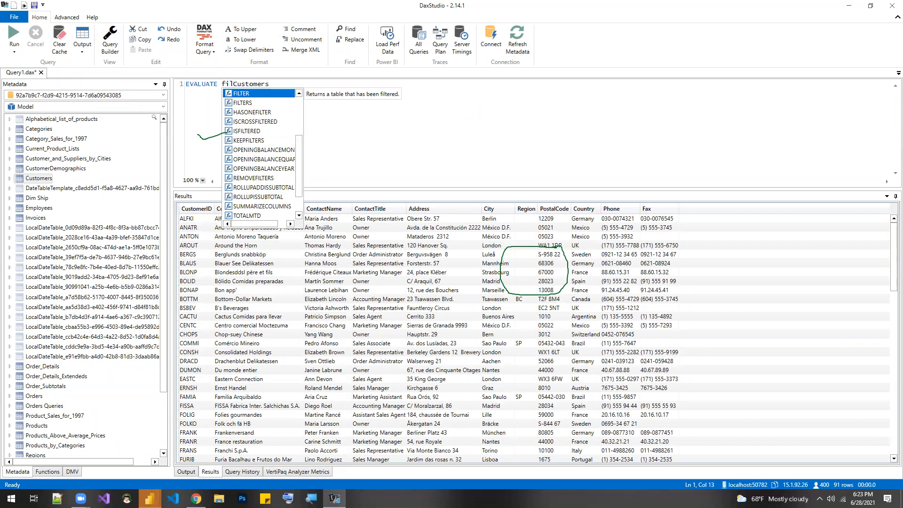
pyautogui.write('(')
pyautogui.press('Left')
pyautogui.press('Left')
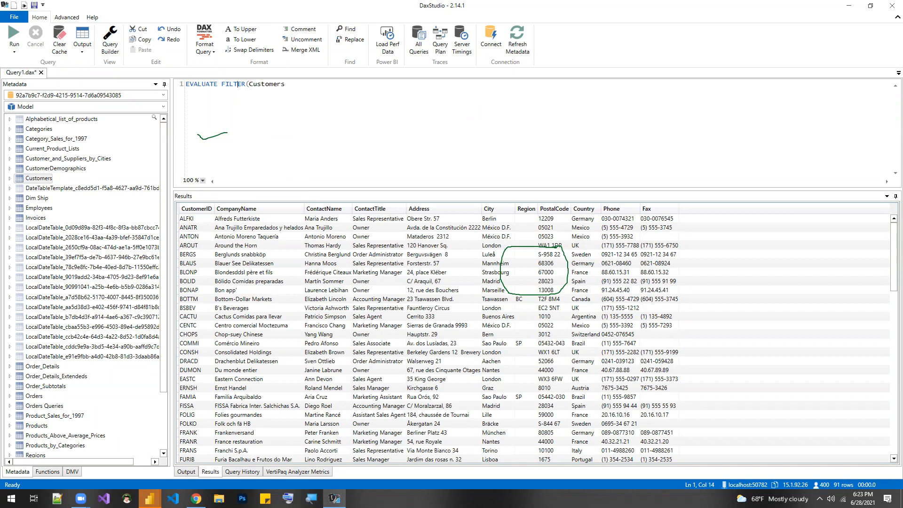
pyautogui.press('Right')
pyautogui.press('Right')
pyautogui.press('Right')
# - Add the 'customers'[City] column as the second argument of the FILTER function
pyautogui.write("'")
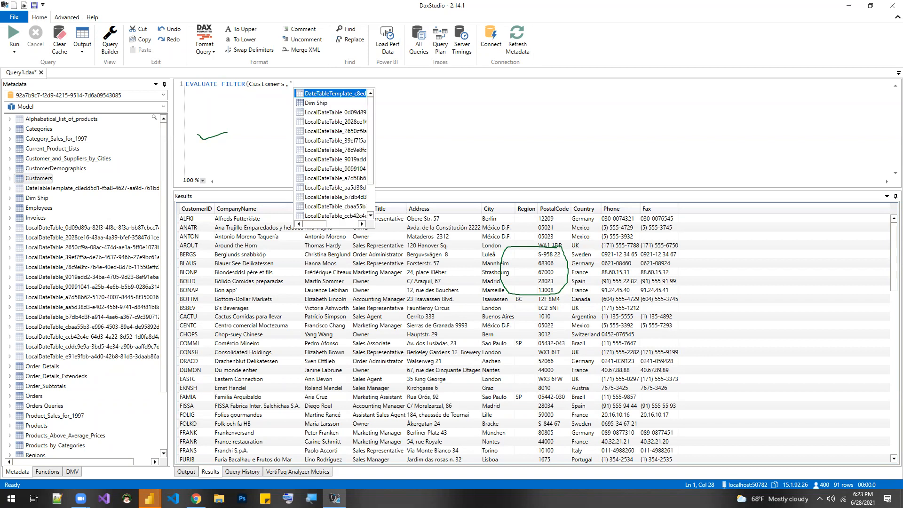
pyautogui.write('vu')
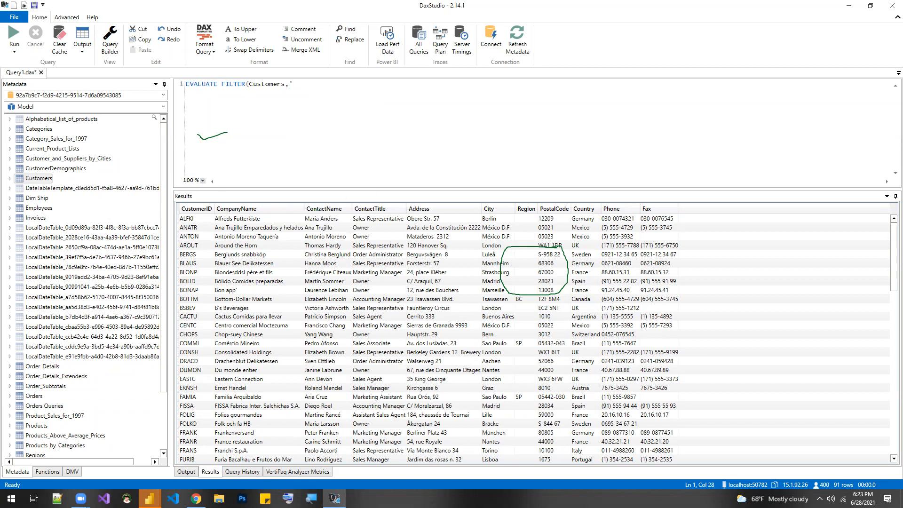
pyautogui.write('d')
pyautogui.write('d')
pyautogui.write('stome')
pyautogui.write("rs'")
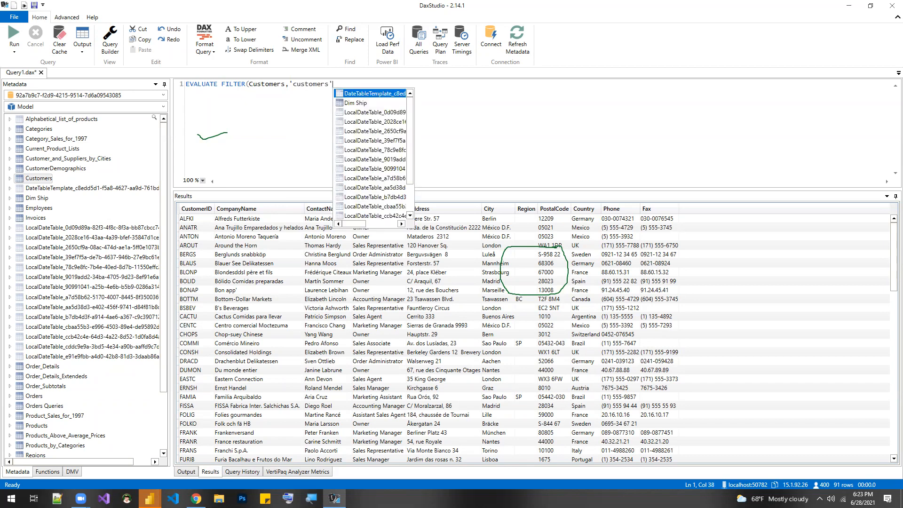
pyautogui.write('[C')
pyautogui.press('Tab')
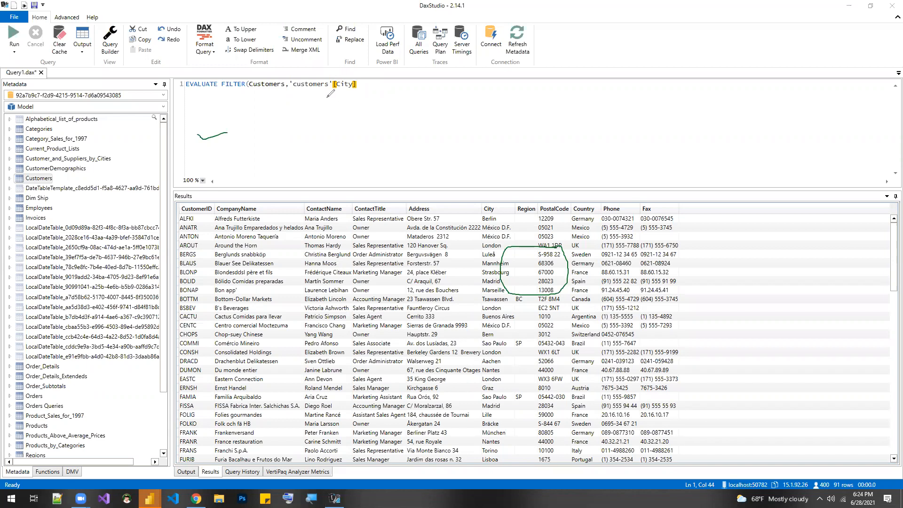
pyautogui.moveTo(284, 88); pyautogui.dragTo(255, 89)
pyautogui.moveTo(246, 90); pyautogui.dragTo(227, 90)
pyautogui.moveTo(296, 91)
pyautogui.mouseDown()
pyautogui.moveTo(370, 93)
pyautogui.moveTo(363, 74)
pyautogui.moveTo(283, 80)
pyautogui.moveTo(301, 94)
pyautogui.mouseUp()
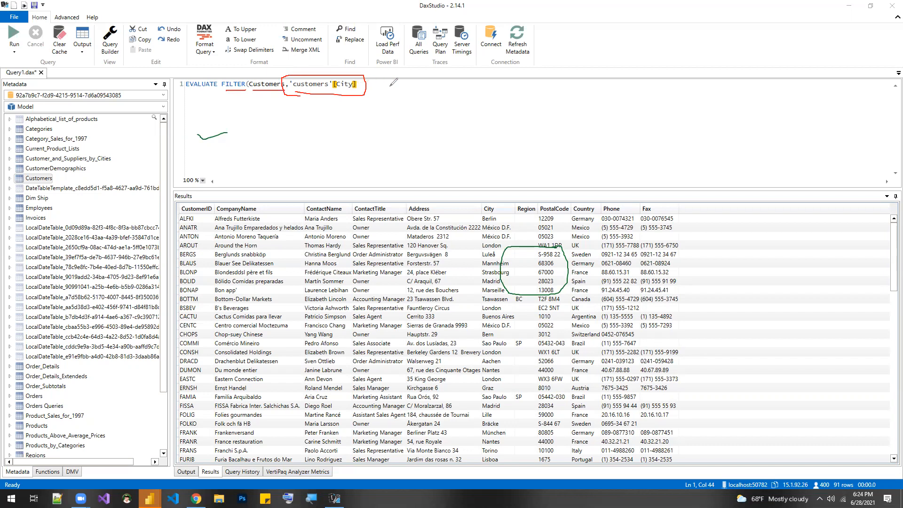
# - Complete the filter condition so that City equals "Berlin", close the function and run the query
pyautogui.click(364, 86)
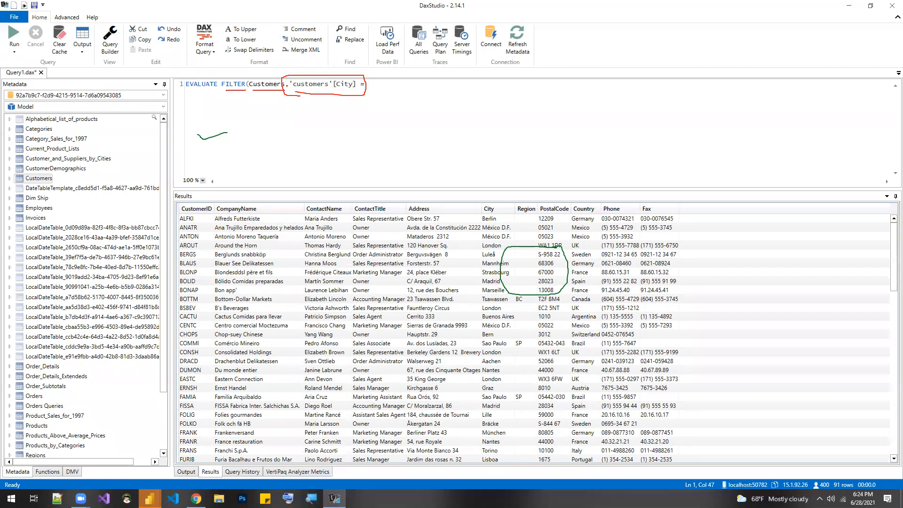
pyautogui.press('Return')
pyautogui.press('BackSpace')
pyautogui.write('"Berlin")')
pyautogui.click(14, 34)
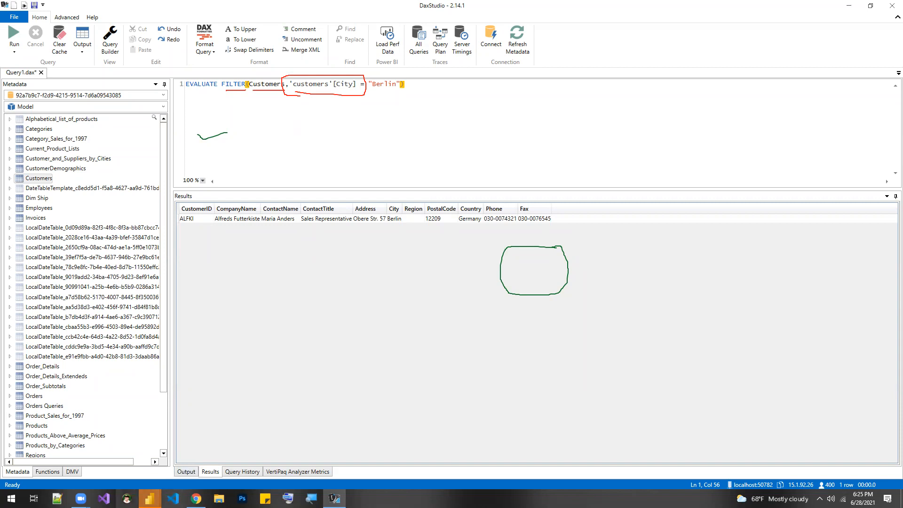
# - Switch to the Northwind Data Analysis report in Power BI Desktop and show its data view
pyautogui.click(149, 499)
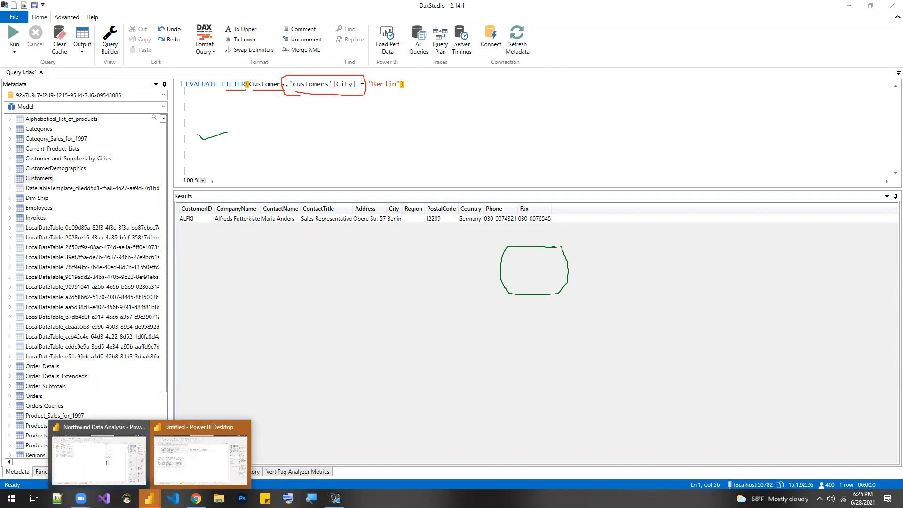
pyautogui.click(99, 459)
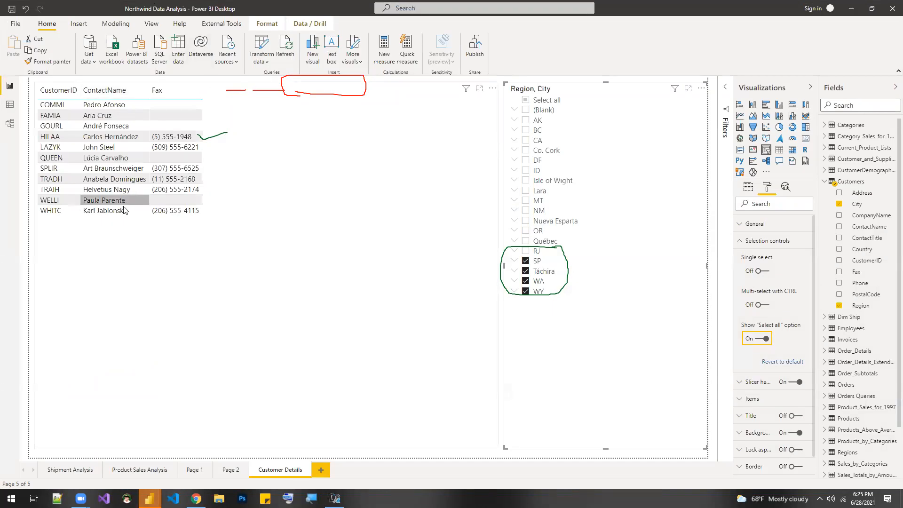
pyautogui.click(283, 262)
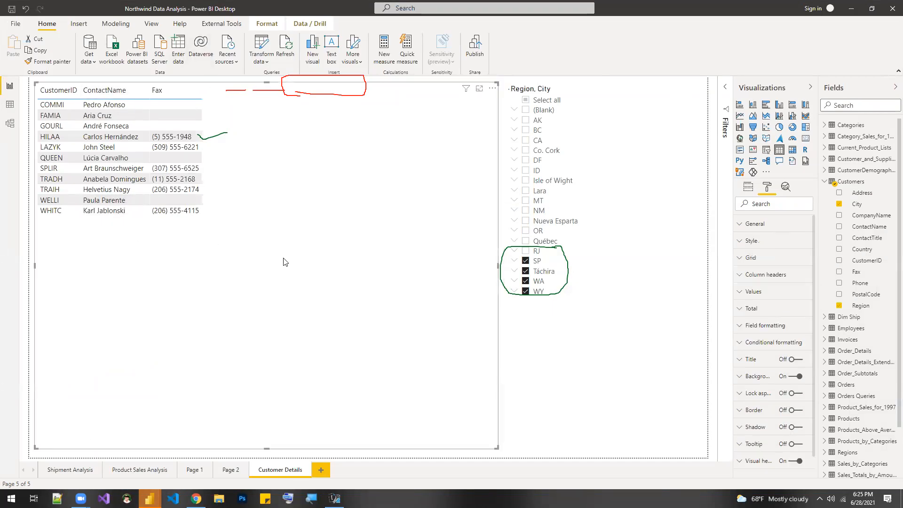
pyautogui.click(9, 105)
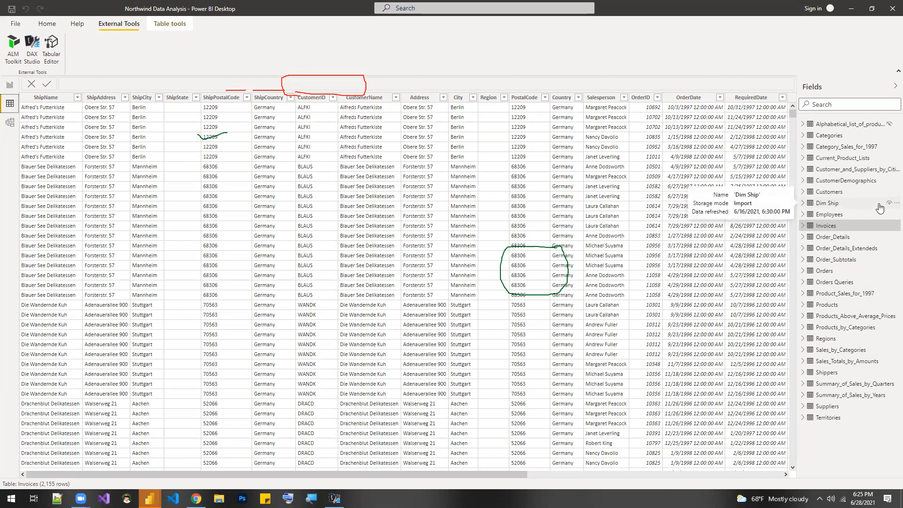
# - Examine the contents of the Customers, Invoices, Orders, Regions and Products tables, ending on Products
pyautogui.click(842, 193)
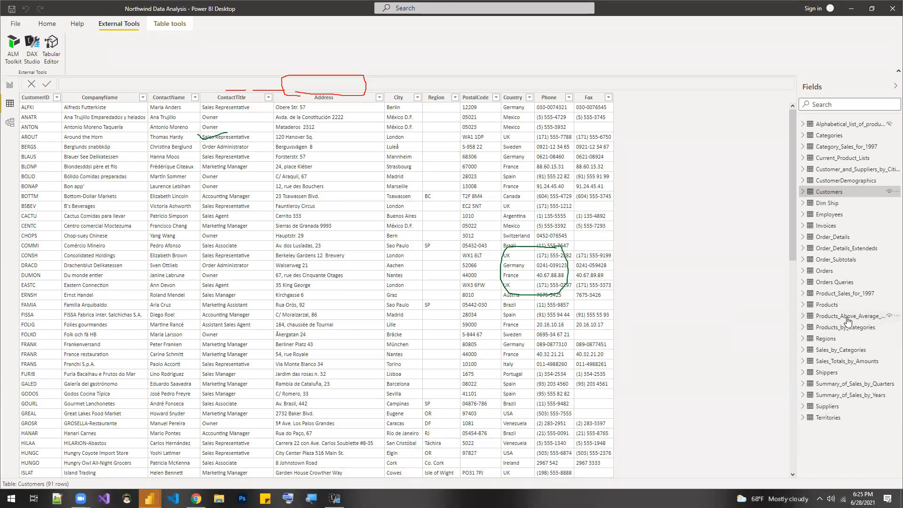
pyautogui.click(830, 227)
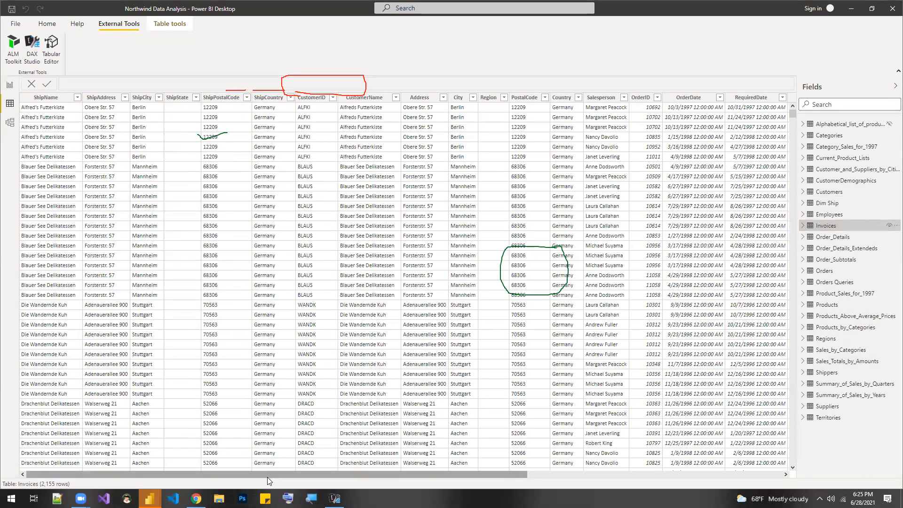
pyautogui.moveTo(264, 477); pyautogui.dragTo(493, 479)
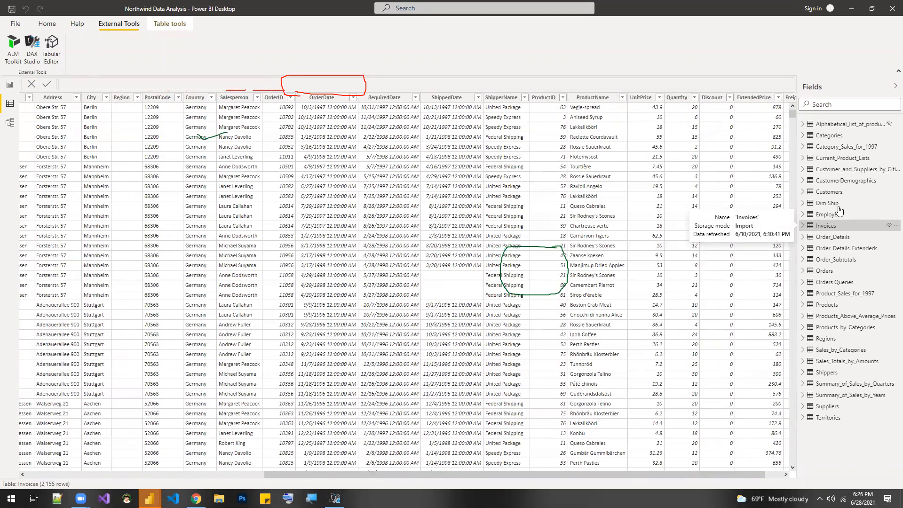
pyautogui.click(825, 275)
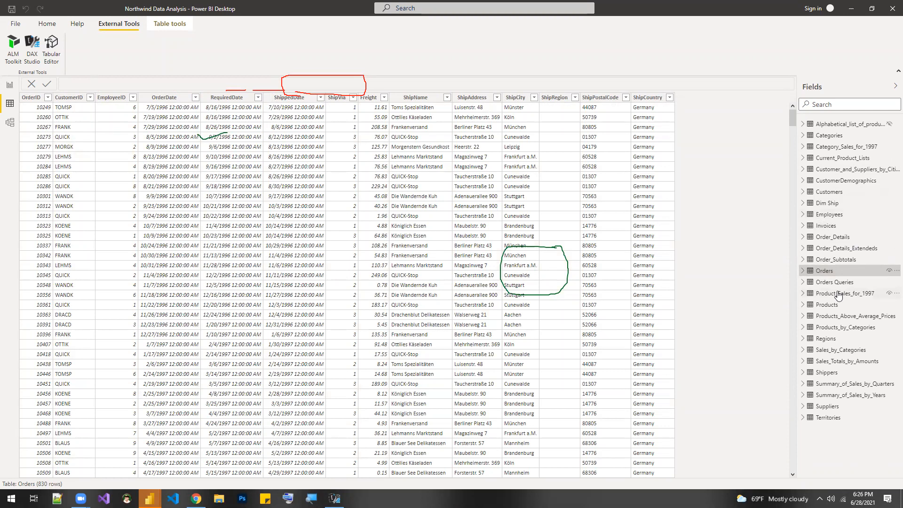
pyautogui.click(833, 342)
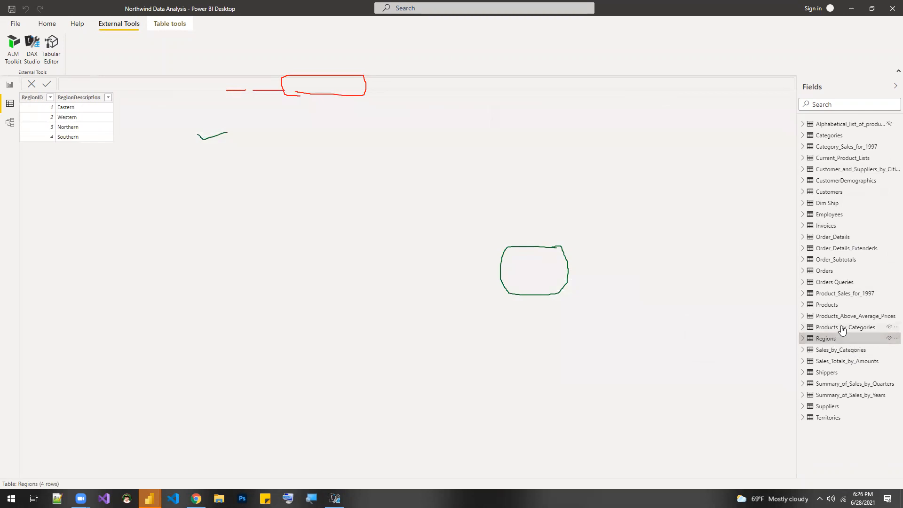
pyautogui.click(832, 306)
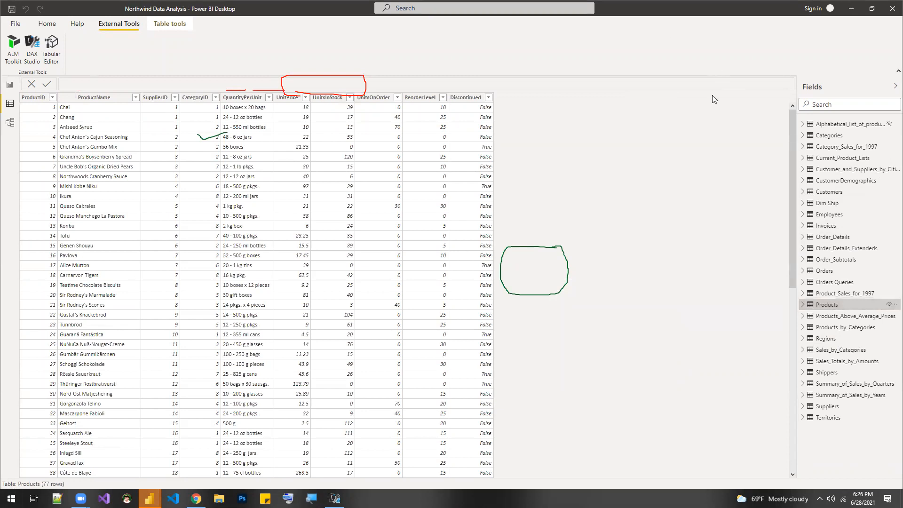
pyautogui.click(568, 67)
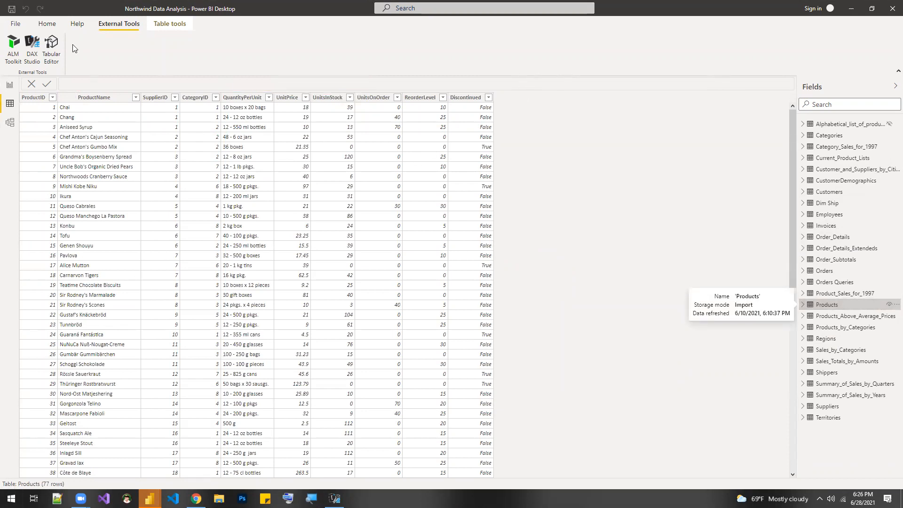
pyautogui.click(49, 23)
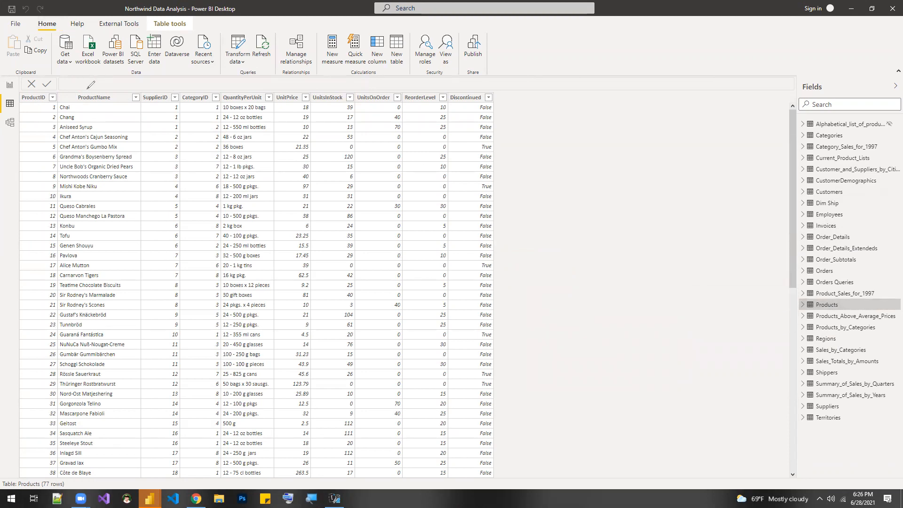
pyautogui.moveTo(86, 90); pyautogui.dragTo(117, 86)
pyautogui.moveTo(239, 90); pyautogui.dragTo(266, 80)
pyautogui.moveTo(99, 90)
pyautogui.mouseDown()
pyautogui.moveTo(78, 83)
pyautogui.moveTo(85, 107)
pyautogui.moveTo(129, 109)
pyautogui.moveTo(123, 86)
pyautogui.moveTo(99, 83)
pyautogui.mouseUp()
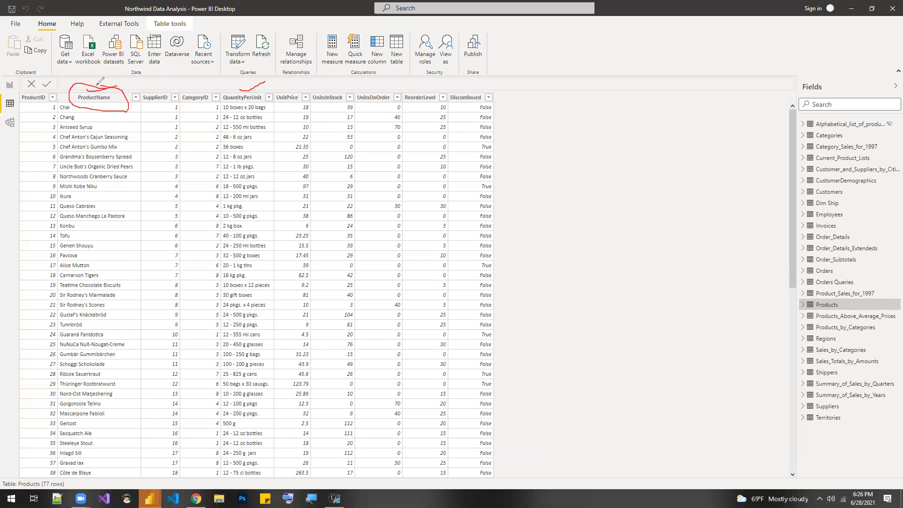
pyautogui.moveTo(250, 86)
pyautogui.mouseDown()
pyautogui.moveTo(219, 89)
pyautogui.moveTo(215, 103)
pyautogui.moveTo(272, 99)
pyautogui.moveTo(252, 77)
pyautogui.moveTo(265, 87)
pyautogui.mouseUp()
pyautogui.moveTo(494, 86)
pyautogui.mouseDown()
pyautogui.moveTo(481, 100)
pyautogui.moveTo(514, 123)
pyautogui.moveTo(606, 120)
pyautogui.moveTo(635, 92)
pyautogui.moveTo(520, 76)
pyautogui.moveTo(492, 86)
pyautogui.mouseUp()
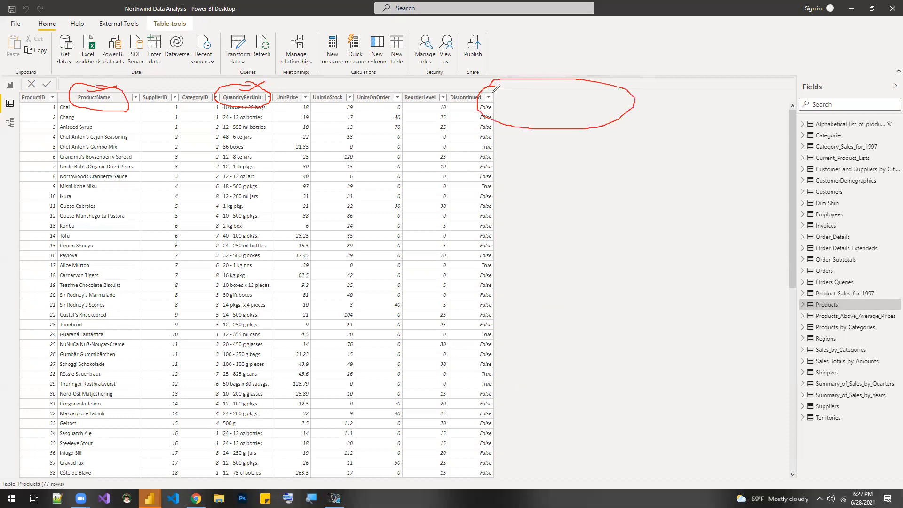
pyautogui.moveTo(560, 93)
pyautogui.mouseDown()
pyautogui.moveTo(583, 231)
pyautogui.moveTo(591, 435)
pyautogui.moveTo(528, 483)
pyautogui.moveTo(479, 485)
pyautogui.mouseUp()
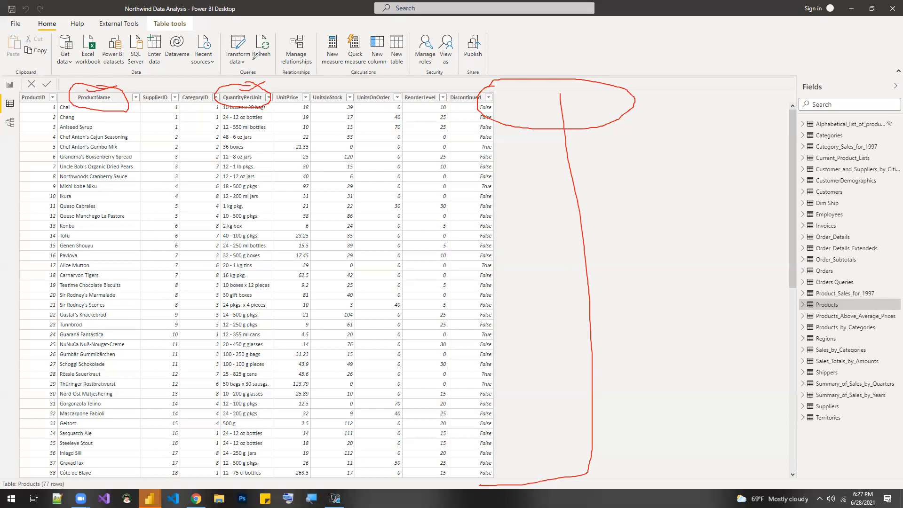
# - Add a new page to the report and rename it Products Concat
pyautogui.click(10, 86)
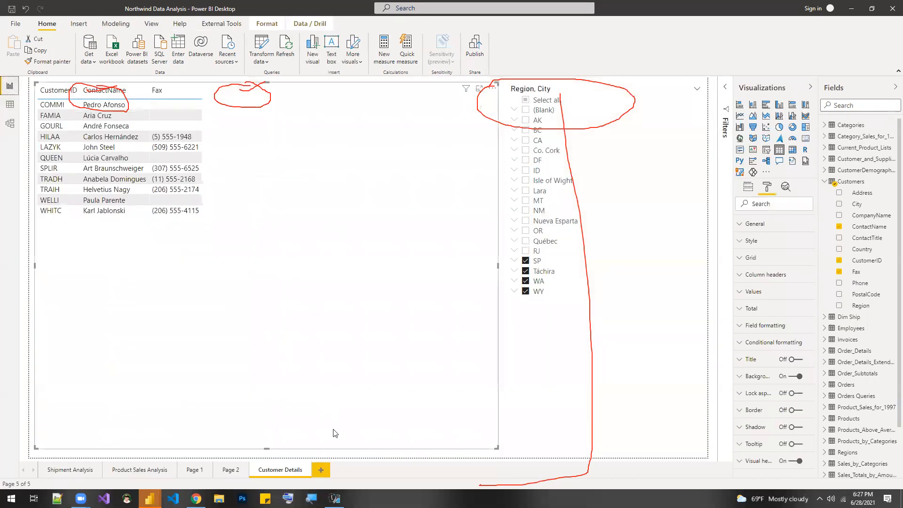
pyautogui.click(321, 471)
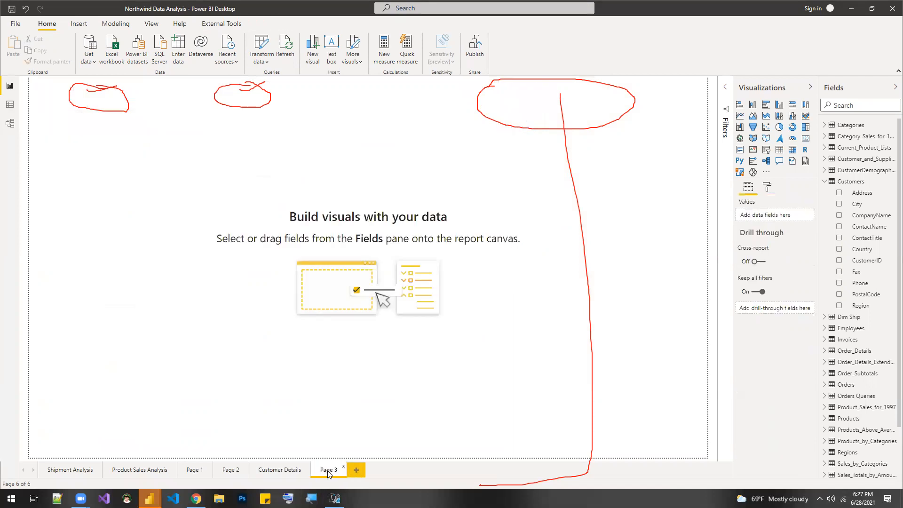
pyautogui.rightClick(329, 471)
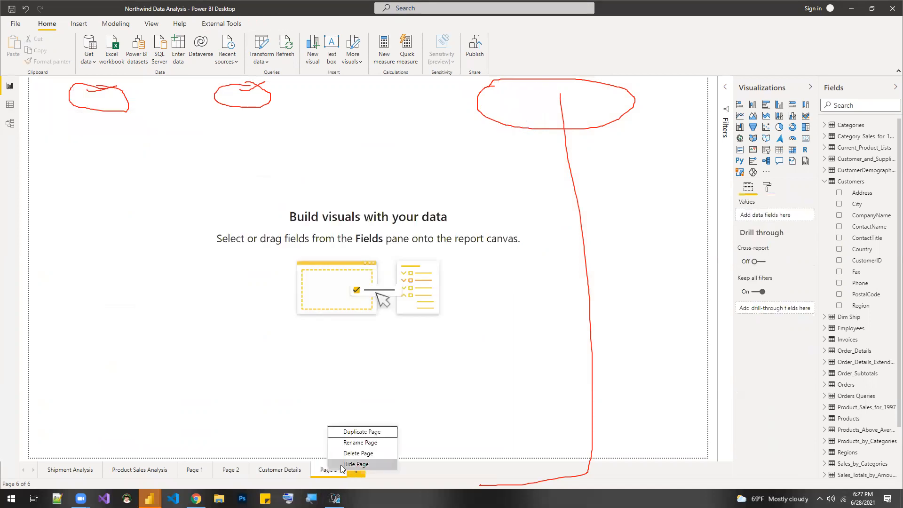
pyautogui.click(375, 444)
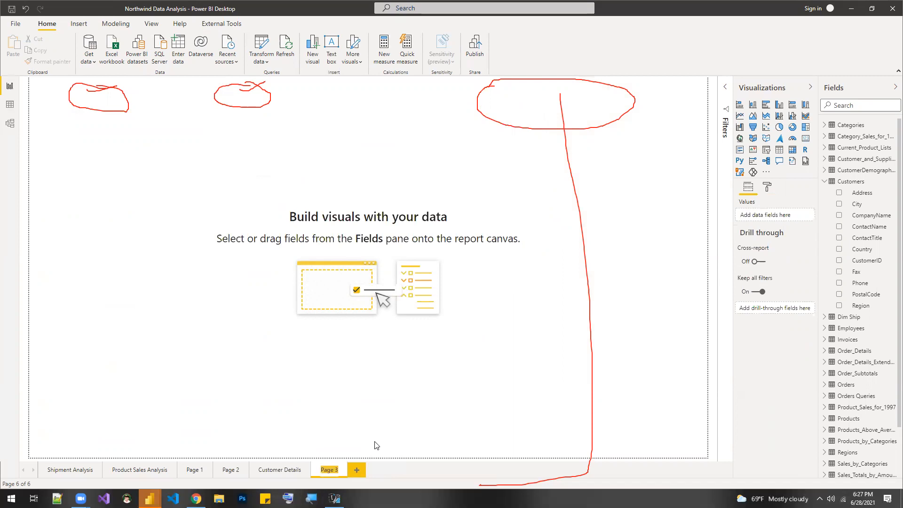
pyautogui.write('Products')
pyautogui.write(' Concat')
pyautogui.press('Return')
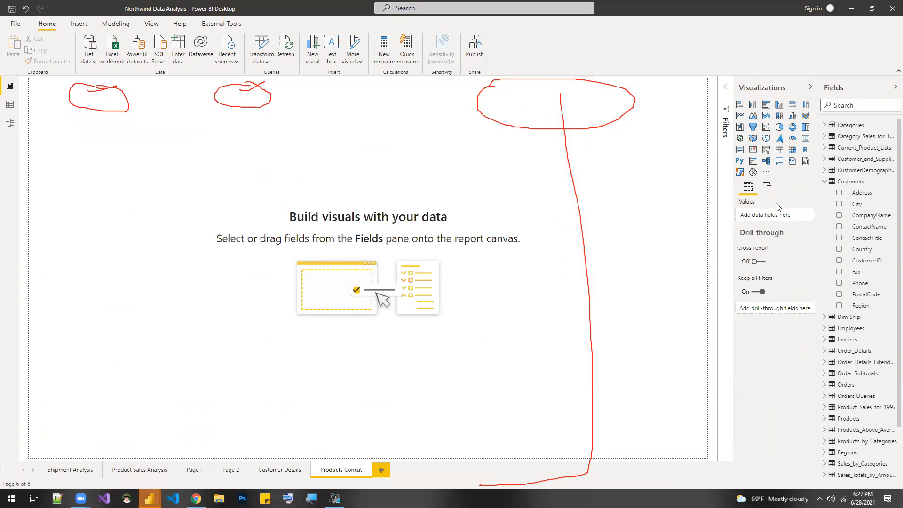
# - Place an enlarged table visual on the Products Concat page with the ProductName and QuantityPerUnit fields from Products
pyautogui.click(779, 150)
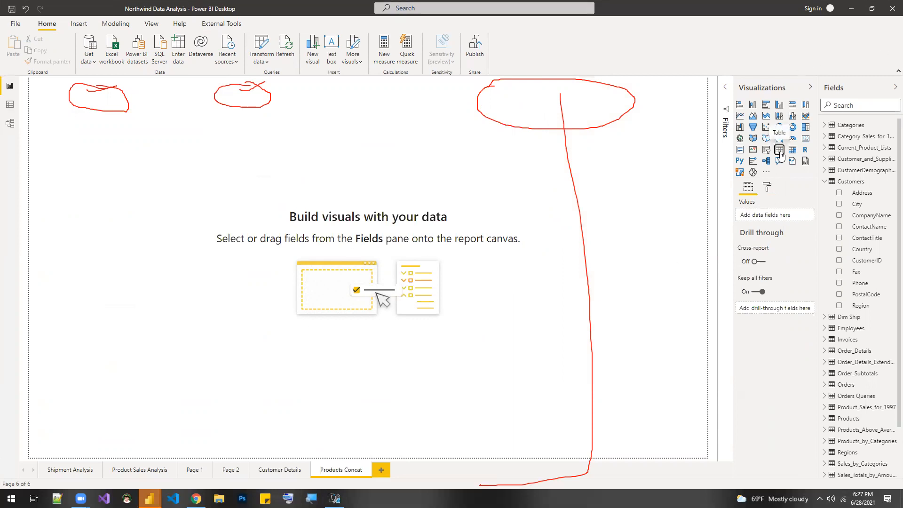
pyautogui.moveTo(111, 168); pyautogui.dragTo(112, 243)
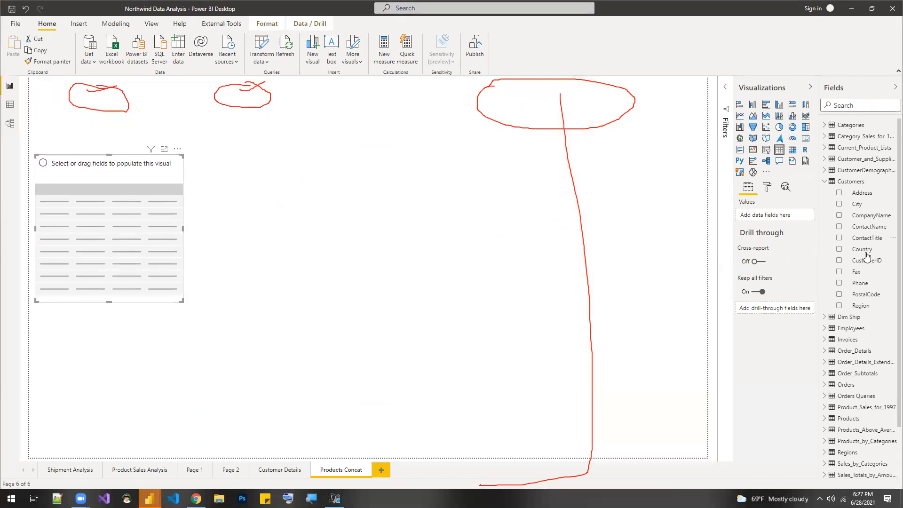
pyautogui.click(826, 182)
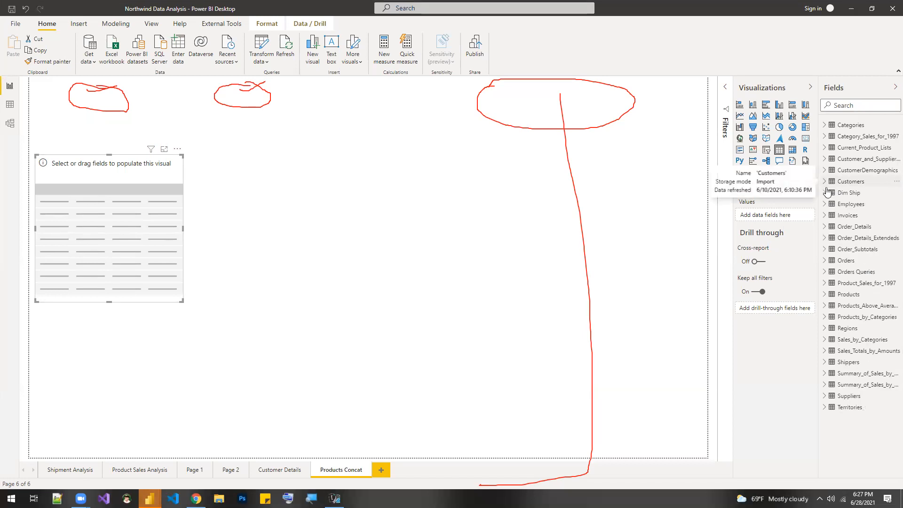
pyautogui.click(826, 295)
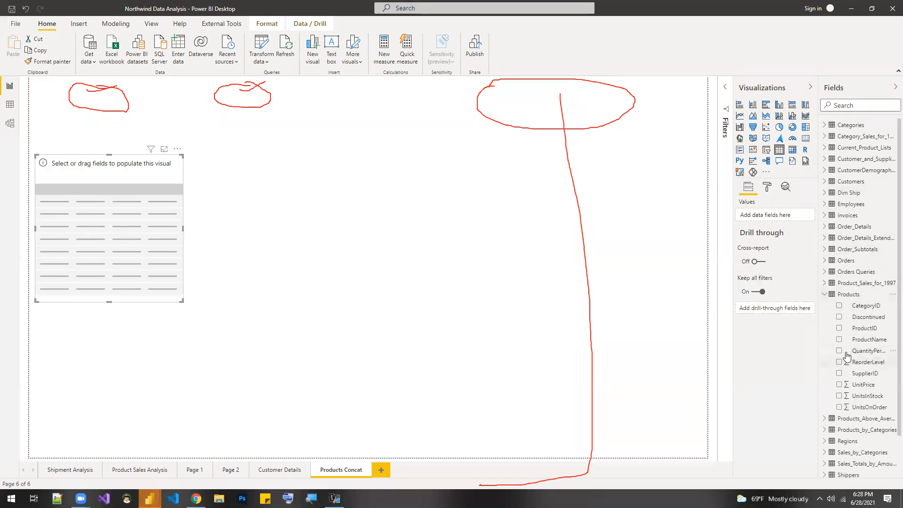
pyautogui.click(839, 339)
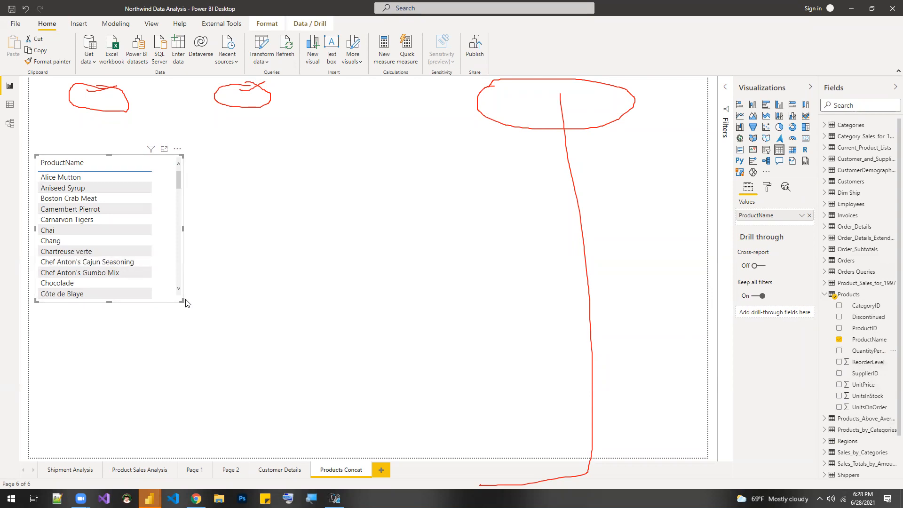
pyautogui.moveTo(182, 299); pyautogui.dragTo(342, 346)
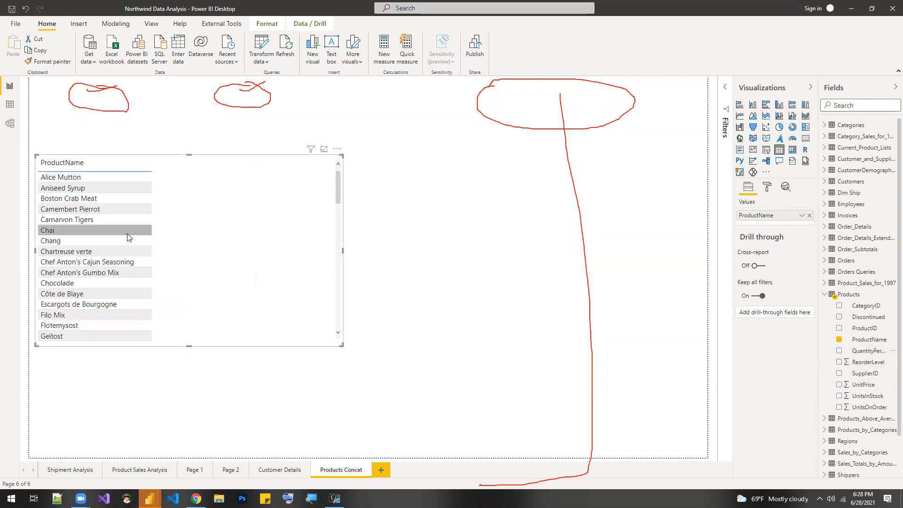
pyautogui.moveTo(869, 352); pyautogui.dragTo(786, 226)
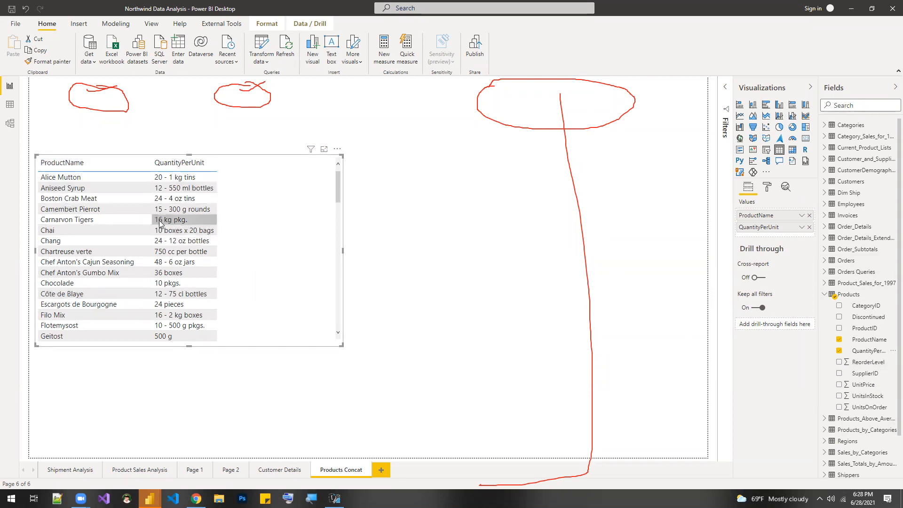
# - Add a calculated column to the Products table in data view with the formula Test = "Monday" and check its rows
pyautogui.click(9, 105)
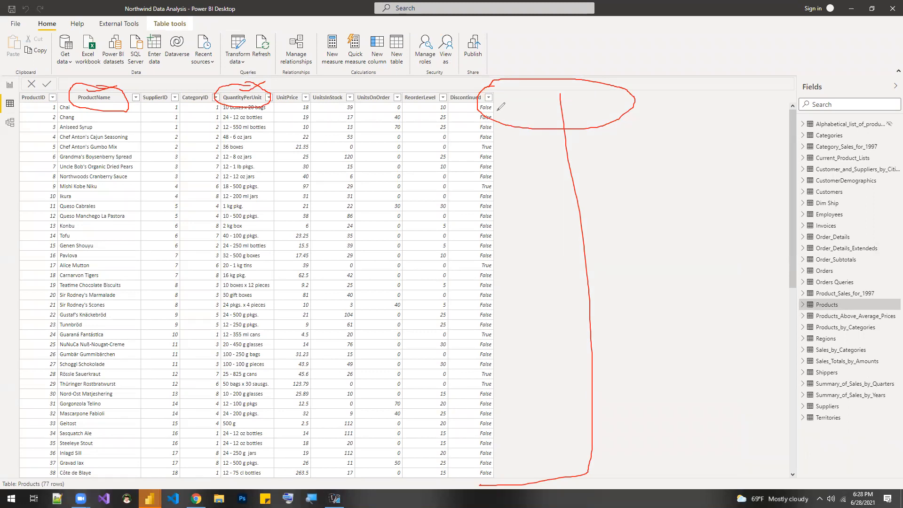
pyautogui.moveTo(494, 109)
pyautogui.mouseDown()
pyautogui.moveTo(596, 98)
pyautogui.moveTo(600, 86)
pyautogui.moveTo(496, 85)
pyautogui.moveTo(492, 95)
pyautogui.mouseUp()
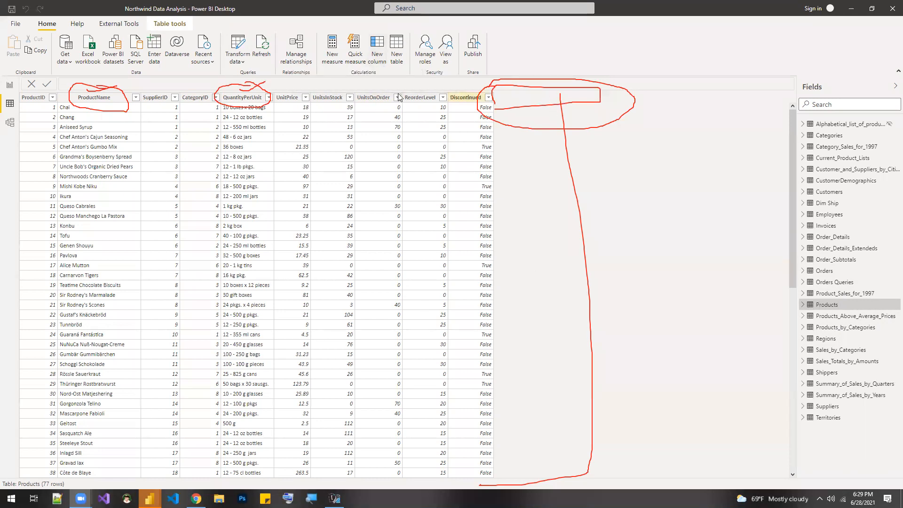
pyautogui.click(380, 61)
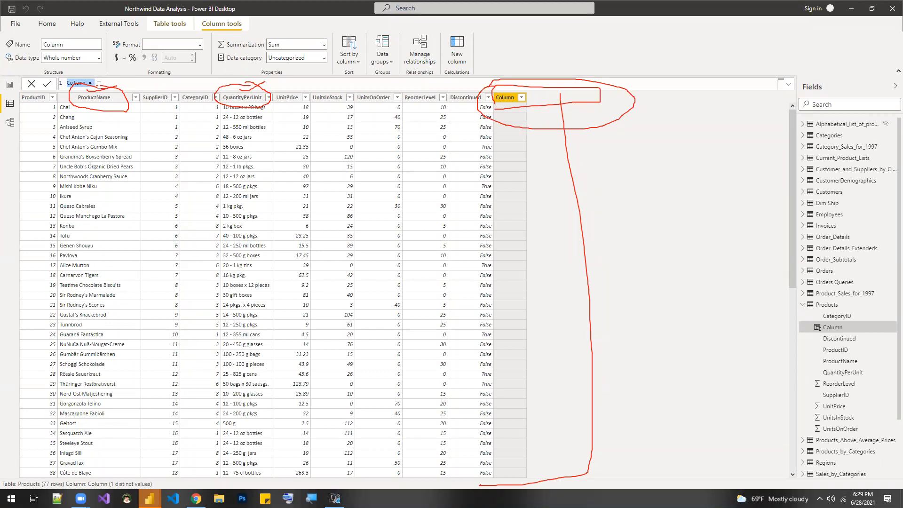
pyautogui.write('Test = "Monday')
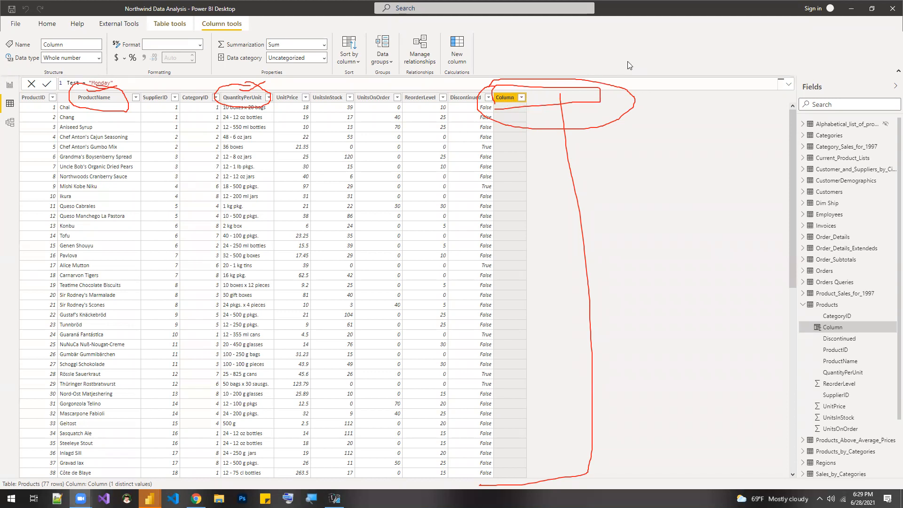
pyautogui.moveTo(508, 92)
pyautogui.mouseDown()
pyautogui.moveTo(492, 94)
pyautogui.moveTo(520, 99)
pyautogui.mouseUp()
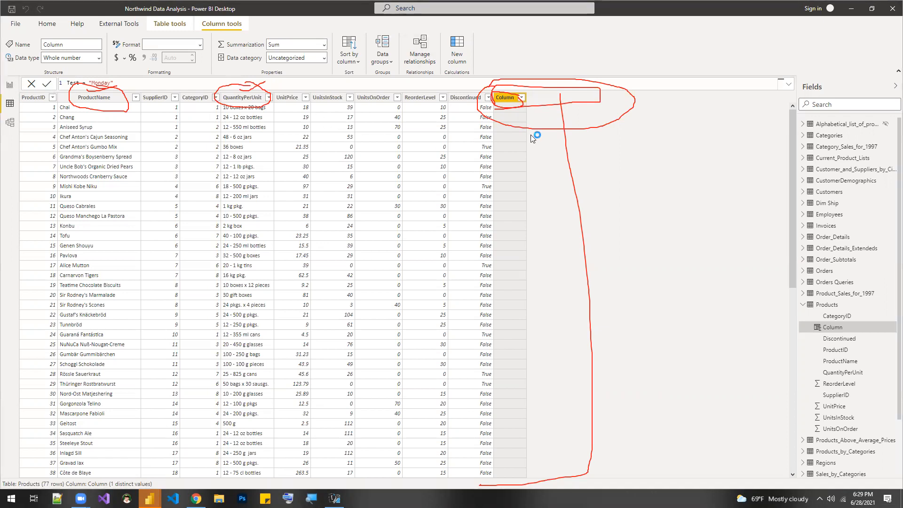
pyautogui.click(521, 98)
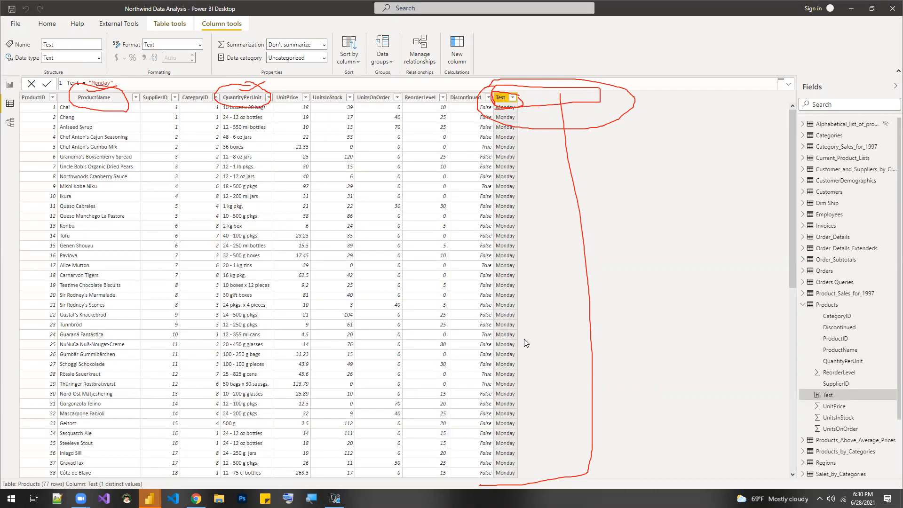
pyautogui.scroll(-10, 507, 349)
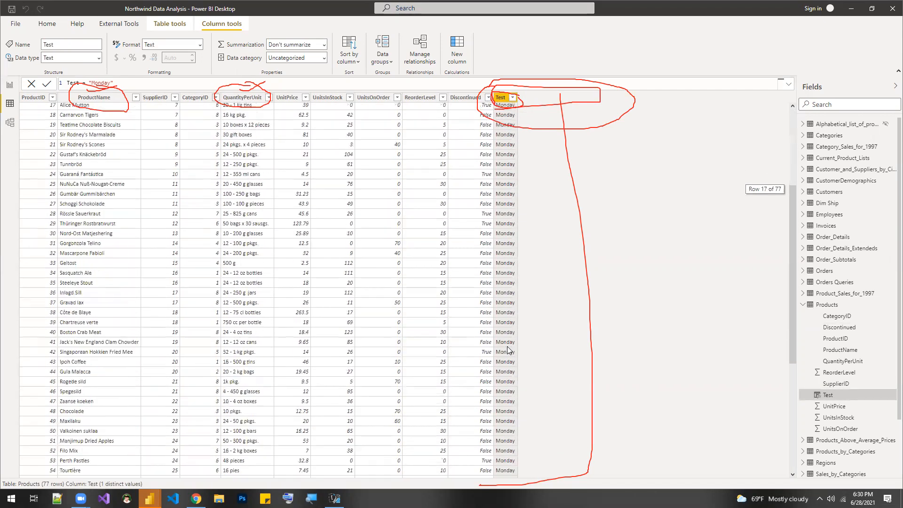
pyautogui.scroll(8, 508, 349)
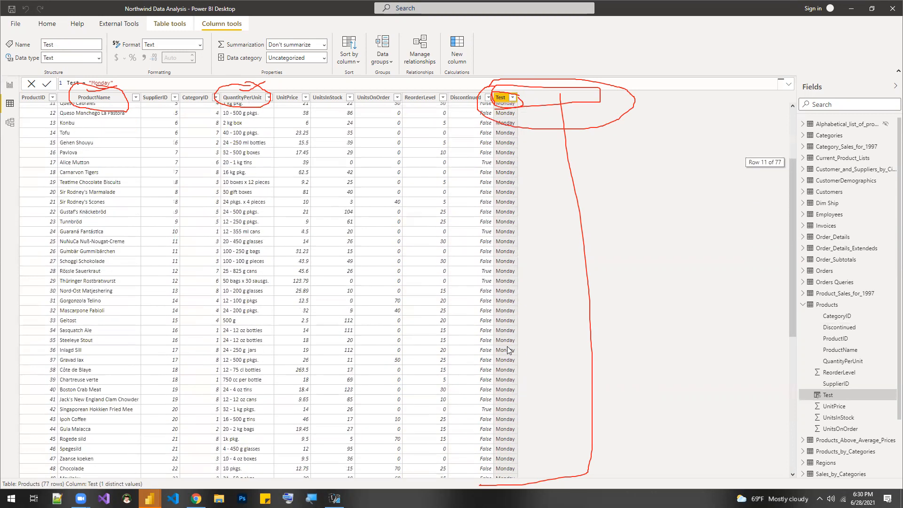
pyautogui.scroll(2, 507, 349)
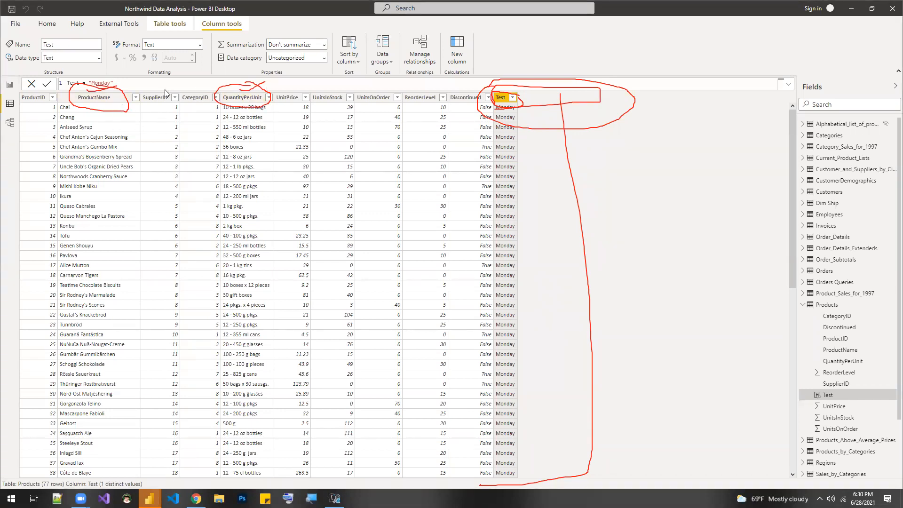
# - Replace "Monday" in the Test column formula with 'Products'[ProductName] followed by the & operator
pyautogui.press('BackSpace')
pyautogui.press('BackSpace')
pyautogui.press('BackSpace')
pyautogui.press('BackSpace')
pyautogui.press('BackSpace')
pyautogui.press('BackSpace')
pyautogui.press('BackSpace')
pyautogui.write("'")
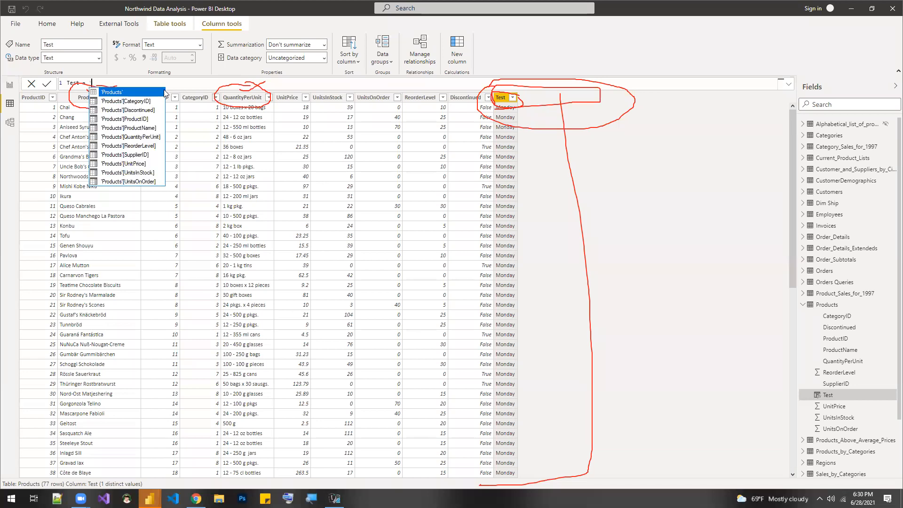
pyautogui.write("Products'")
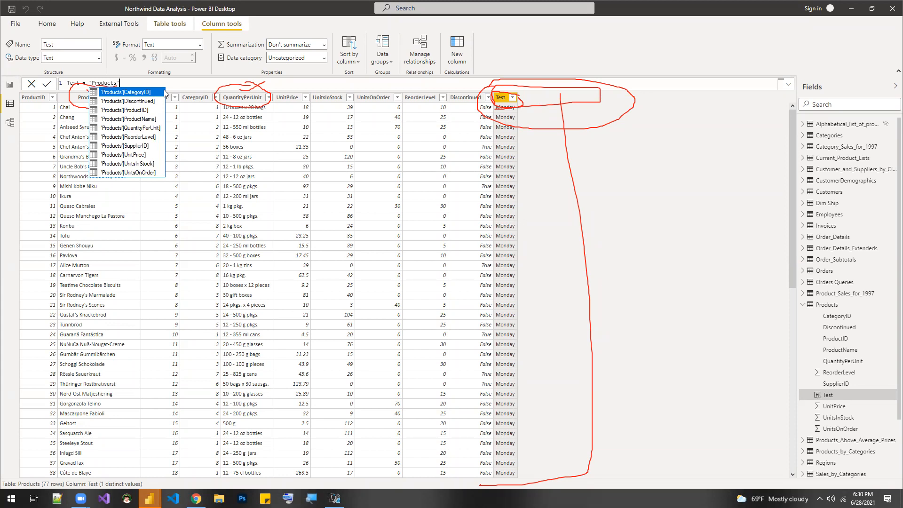
pyautogui.write('[p')
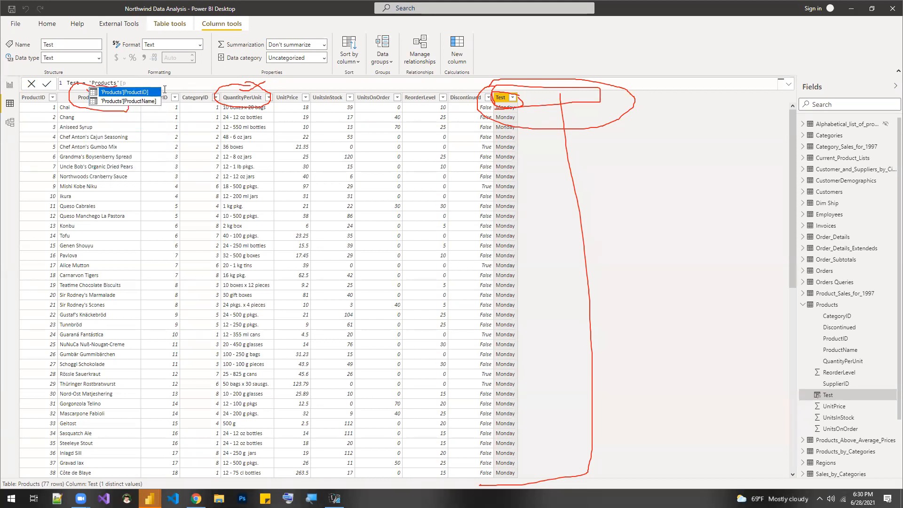
pyautogui.press('Down')
pyautogui.press('Tab')
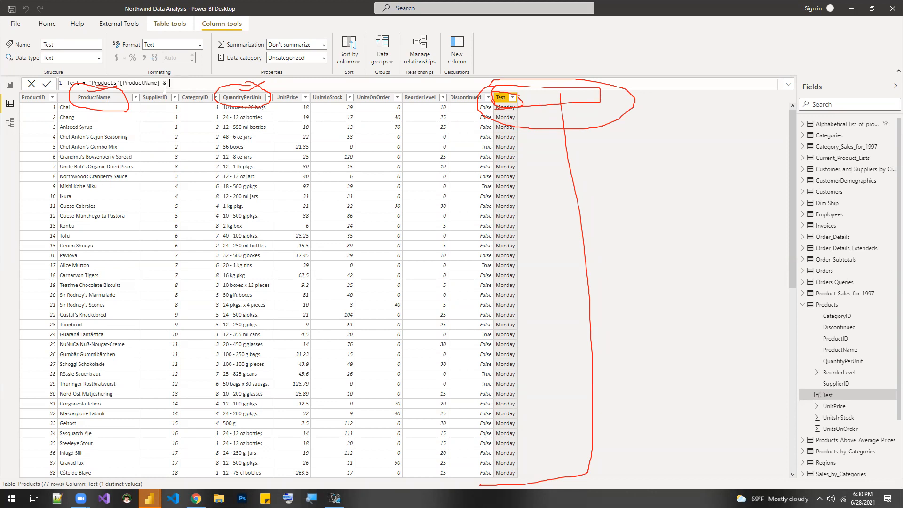
pyautogui.write("& '")
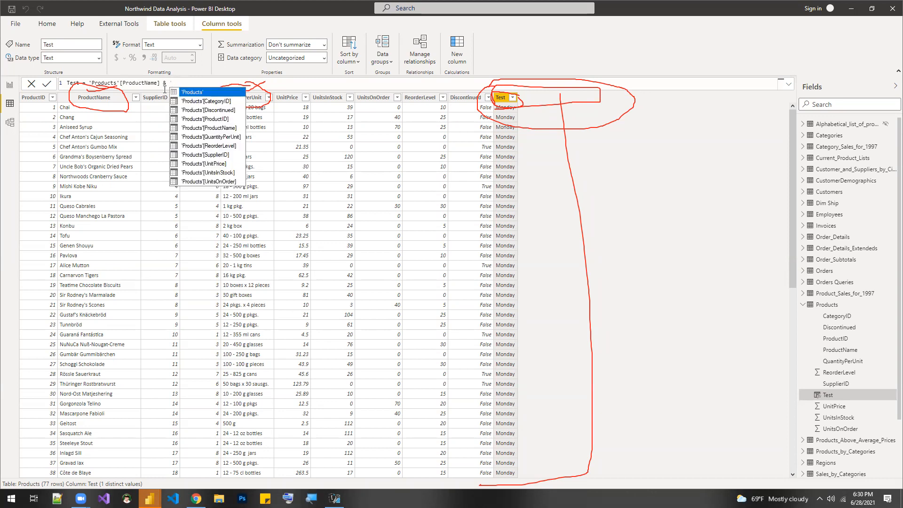
pyautogui.write('P')
pyautogui.press('Tab')
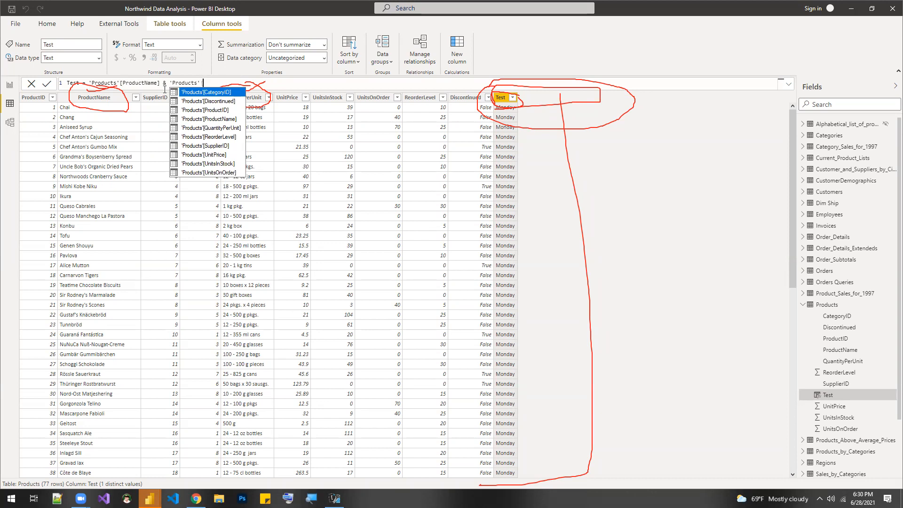
pyautogui.write('[u')
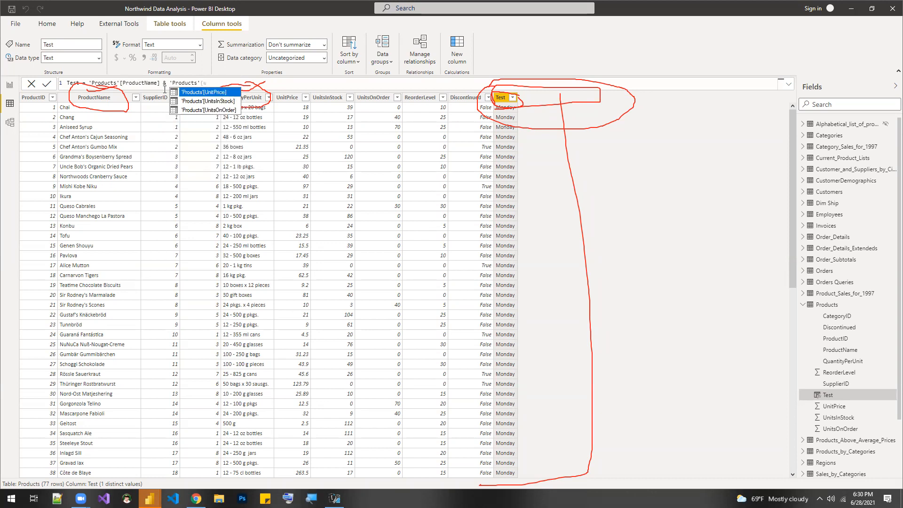
pyautogui.press('BackSpace')
pyautogui.press('BackSpace')
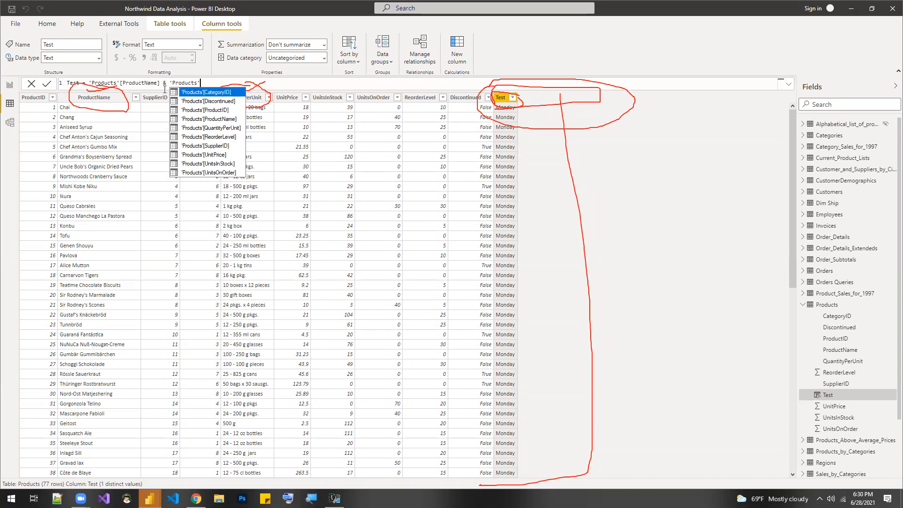
pyautogui.press('BackSpace')
pyautogui.press('BackSpace')
pyautogui.press('BackSpace')
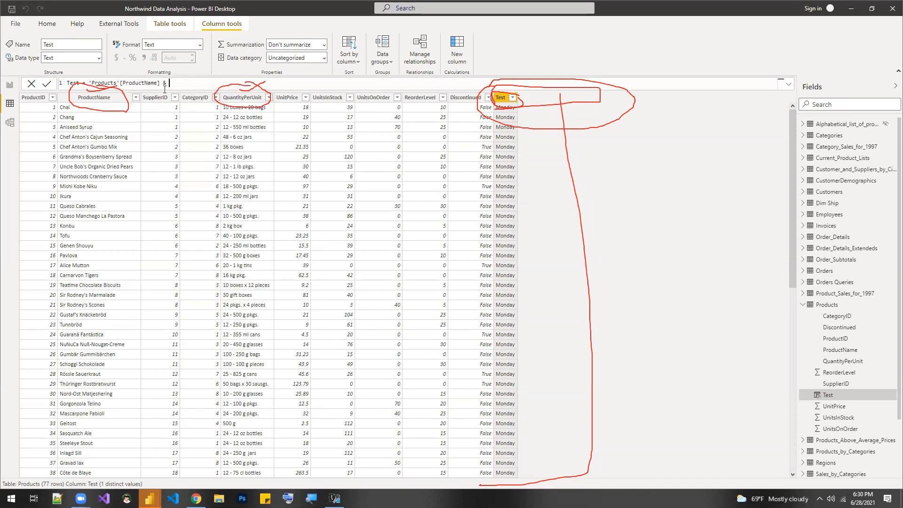
# - Complete the Test formula with 'Products'[QuantityPerUnit] after the & operator and commit it
pyautogui.write("'")
pyautogui.press('Tab')
pyautogui.write('[q')
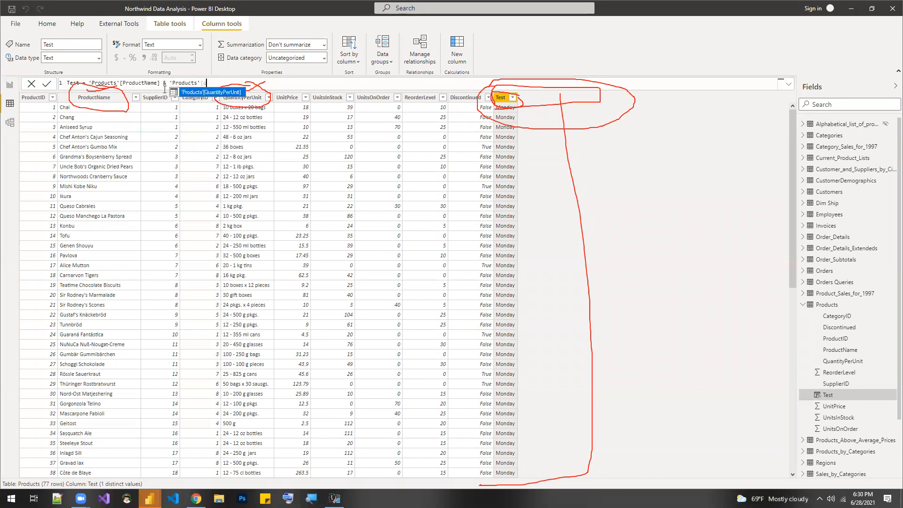
pyautogui.press('Tab')
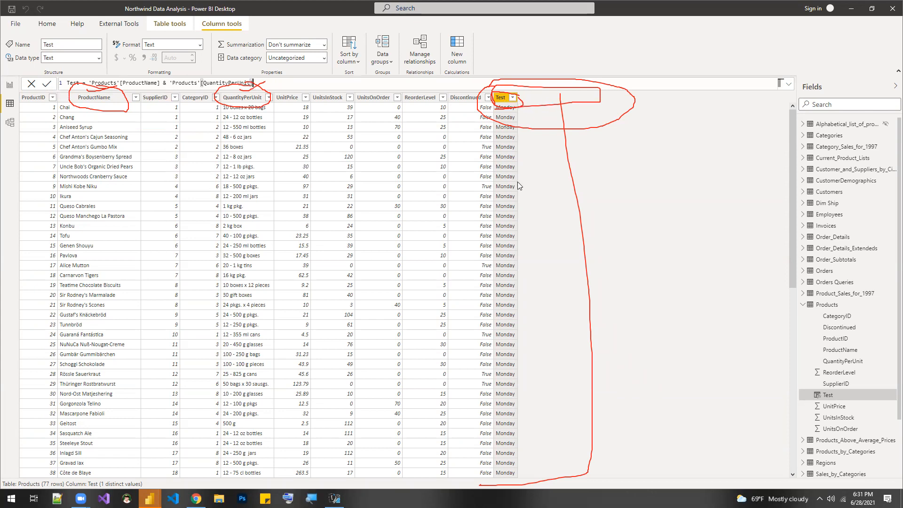
pyautogui.click(46, 84)
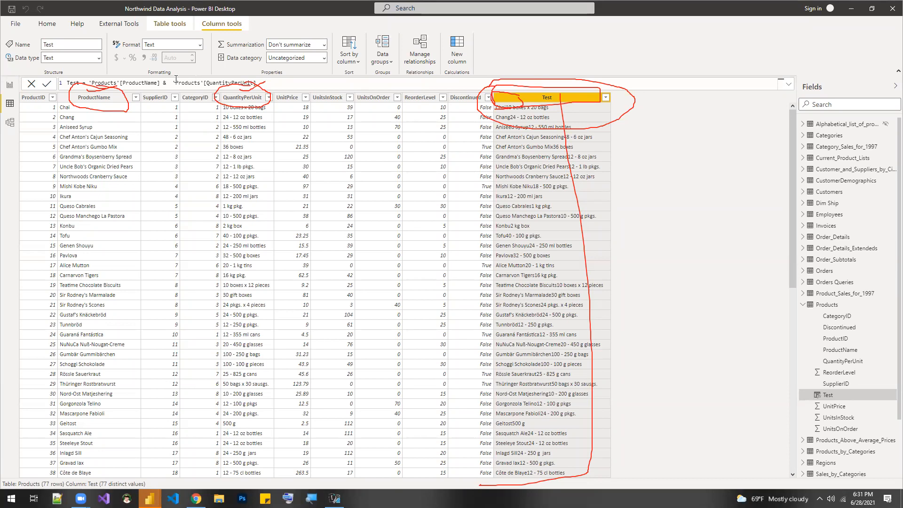
# - Insert a " " space string joined with & between ProductName and QuantityPerUnit in the Test formula
pyautogui.write('& ')
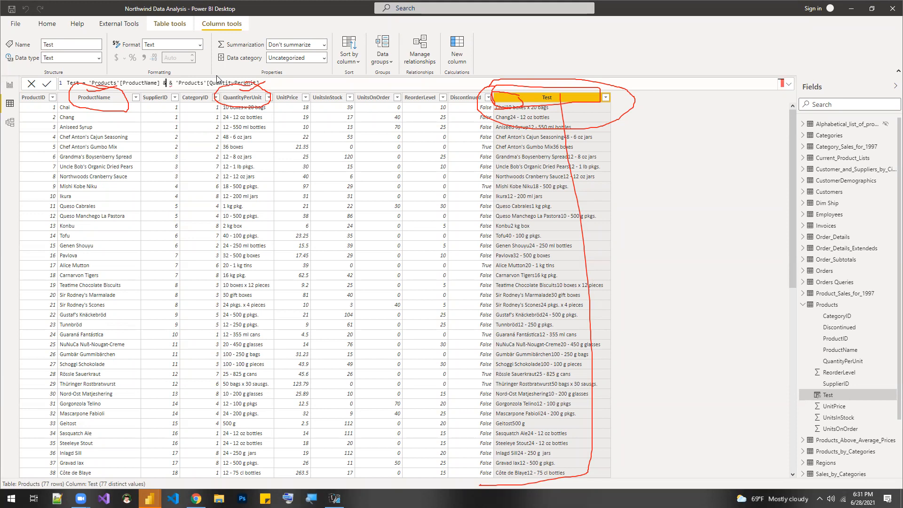
pyautogui.write('" "')
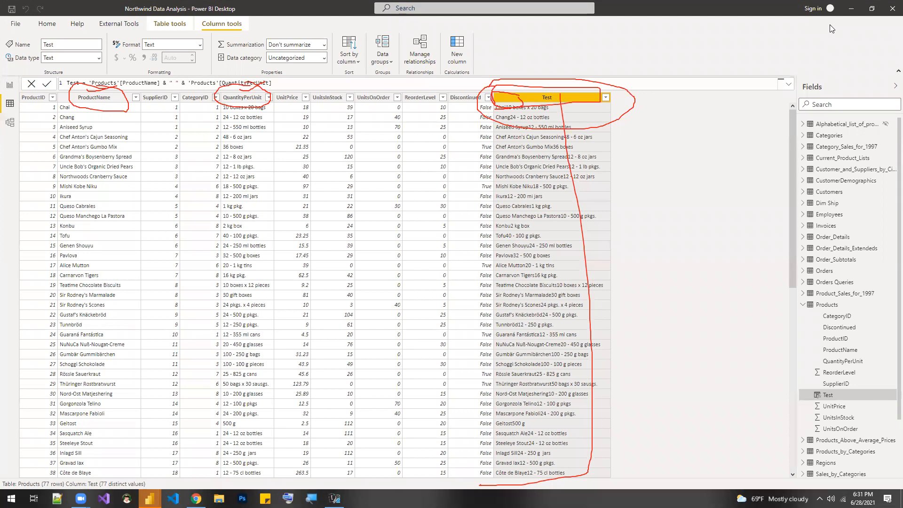
# - Commit the Test column formula that joins ProductName, a " " space and QuantityPerUnit
pyautogui.click(835, 65)
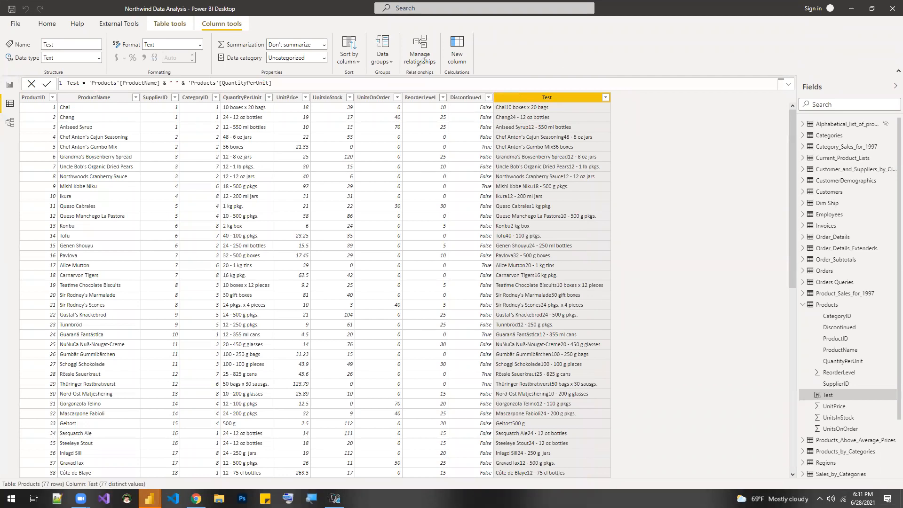
pyautogui.moveTo(276, 75)
pyautogui.mouseDown()
pyautogui.moveTo(194, 69)
pyautogui.moveTo(189, 86)
pyautogui.moveTo(268, 91)
pyautogui.moveTo(276, 74)
pyautogui.mouseUp()
pyautogui.moveTo(186, 74)
pyautogui.mouseDown()
pyautogui.moveTo(92, 73)
pyautogui.moveTo(87, 85)
pyautogui.moveTo(147, 97)
pyautogui.moveTo(163, 88)
pyautogui.moveTo(160, 75)
pyautogui.moveTo(174, 76)
pyautogui.moveTo(169, 87)
pyautogui.moveTo(182, 86)
pyautogui.moveTo(181, 77)
pyautogui.mouseUp()
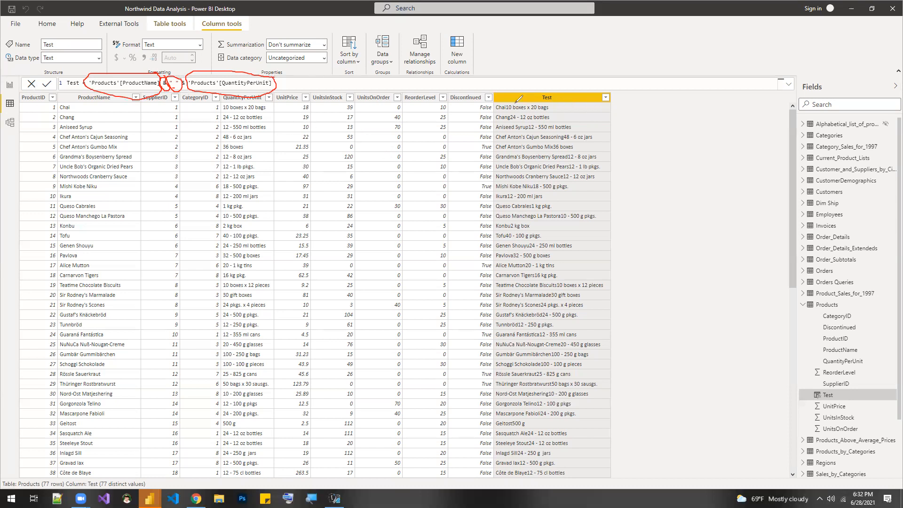
pyautogui.click(611, 60)
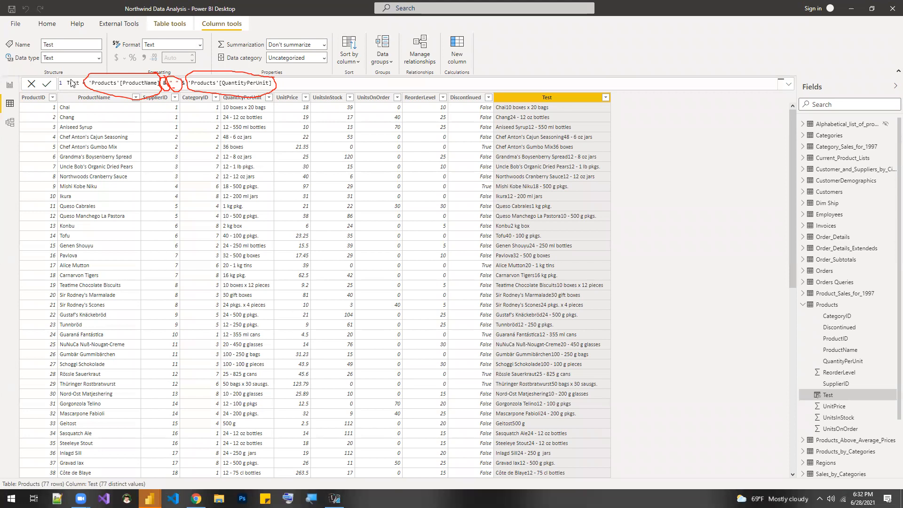
pyautogui.press('Return')
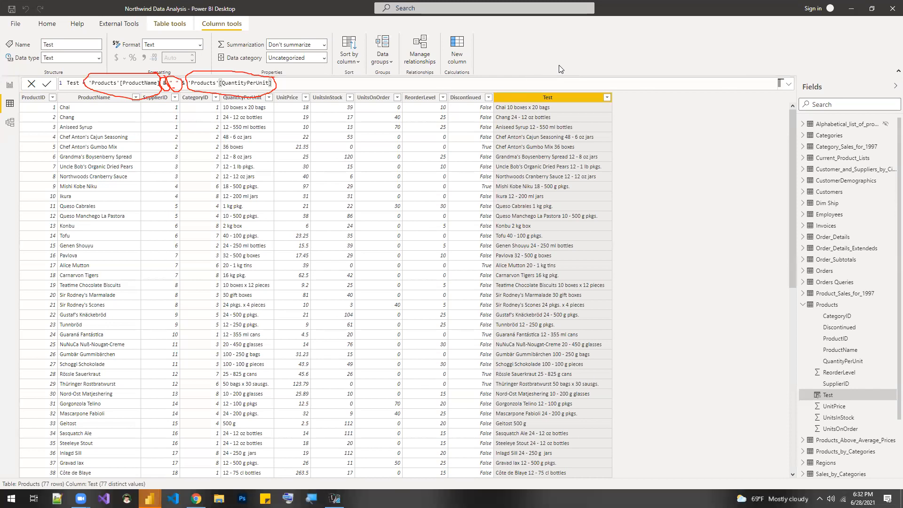
# - Add the Test field to the table visual on the Products Concat report page and widen the visual to fit it
pyautogui.click(10, 86)
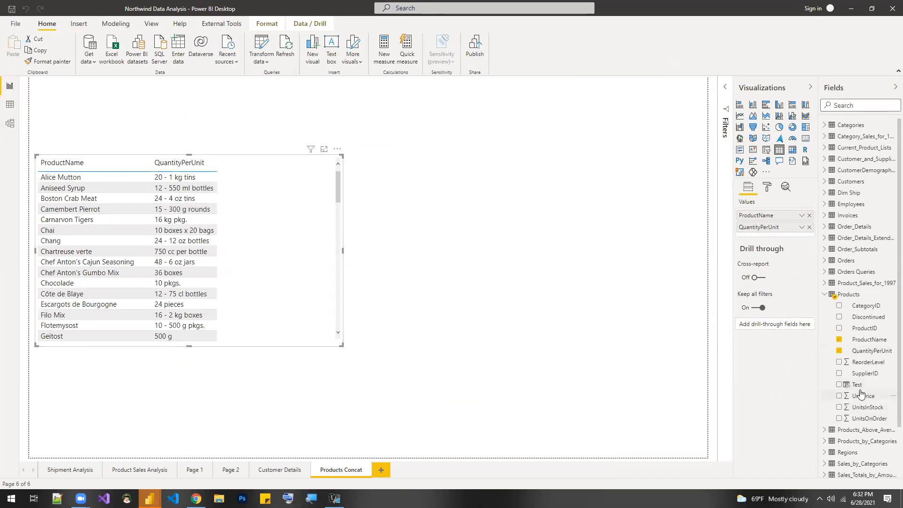
pyautogui.moveTo(855, 385); pyautogui.dragTo(793, 238)
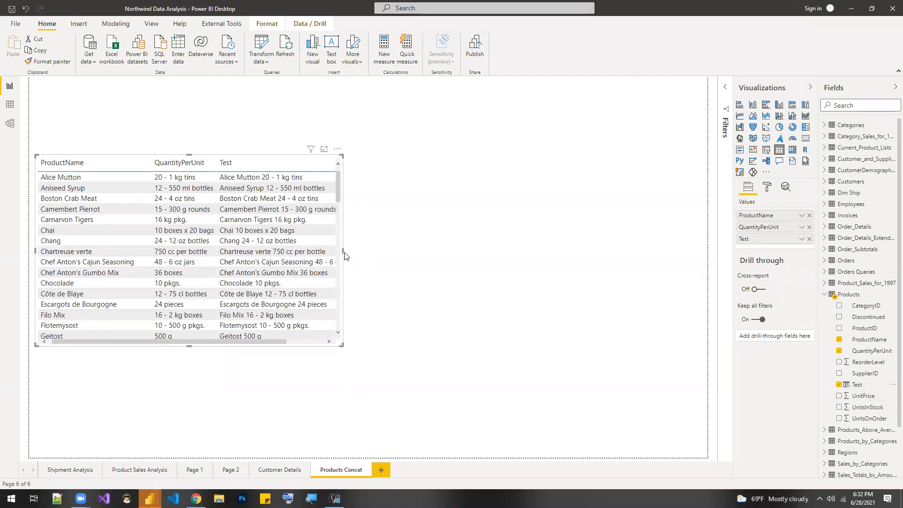
pyautogui.moveTo(343, 251); pyautogui.dragTo(439, 254)
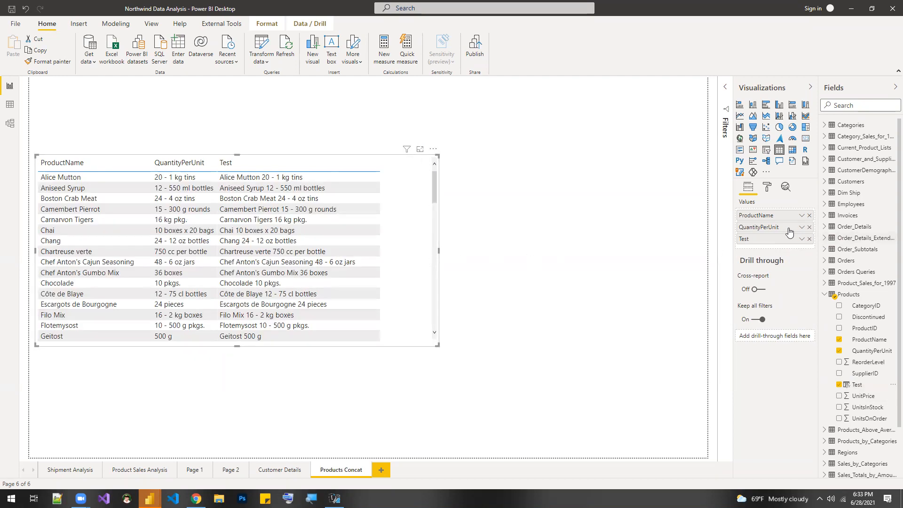
# - Replace the QuantityPerUnit and ProductName fields in the table visual with UnitPrice, keeping Test
pyautogui.click(809, 227)
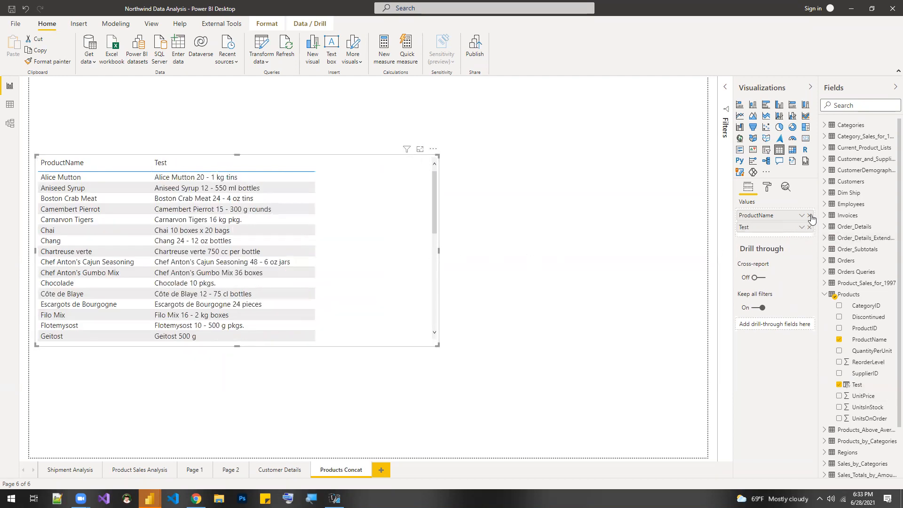
pyautogui.click(809, 215)
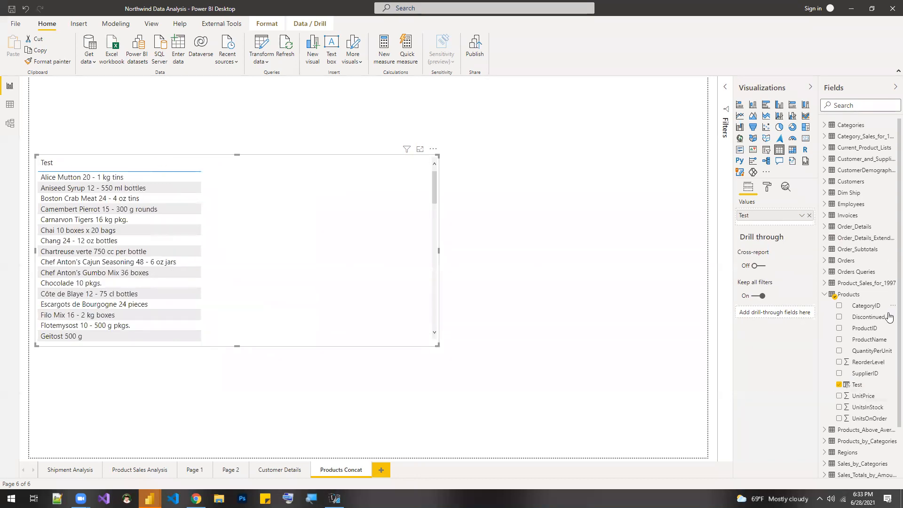
pyautogui.moveTo(863, 397); pyautogui.dragTo(788, 222)
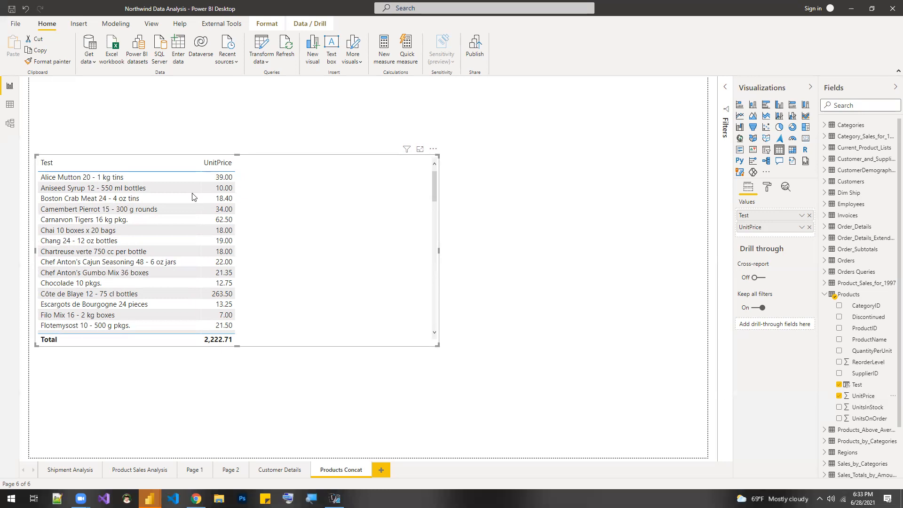
# - Rename the Test calculated column in the Products table data view to Prouduct & Quantity Combined
pyautogui.click(9, 106)
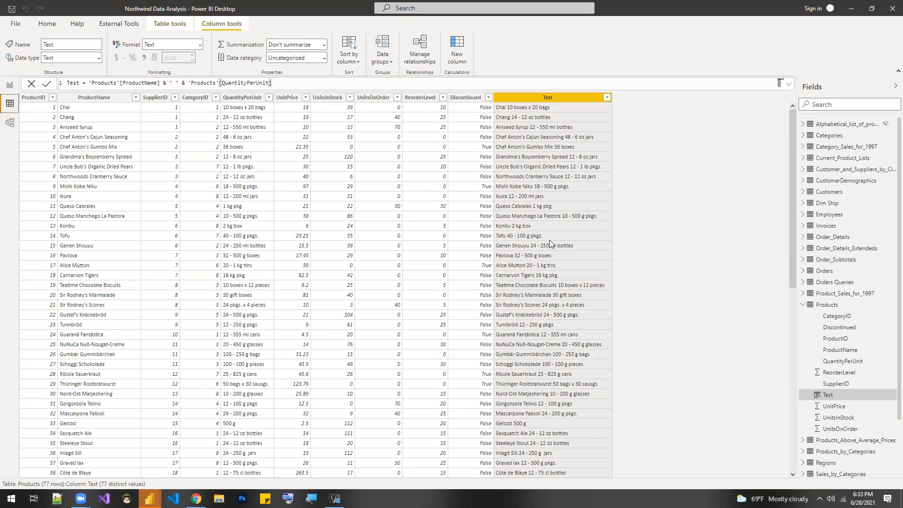
pyautogui.doubleClick(79, 83)
pyautogui.write('P')
pyautogui.write('rouduct')
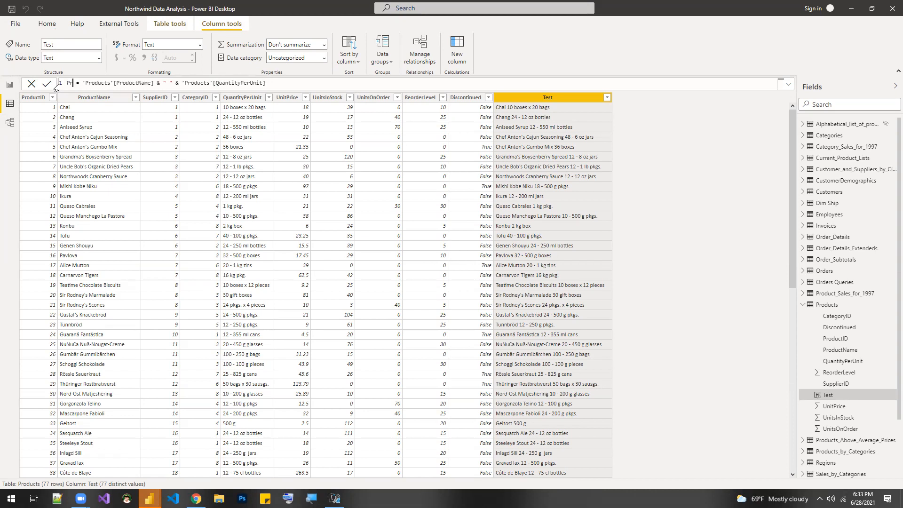
pyautogui.write(' & Quantity Combined')
pyautogui.press('Return')
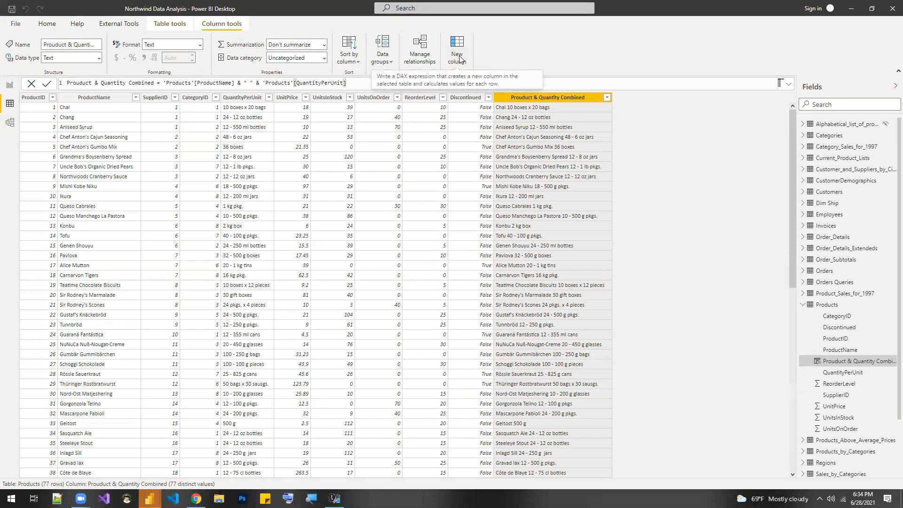
# - Start another calculated column in the Products table with the formula Amount = 'Products'[UnitPrice]
pyautogui.click(171, 26)
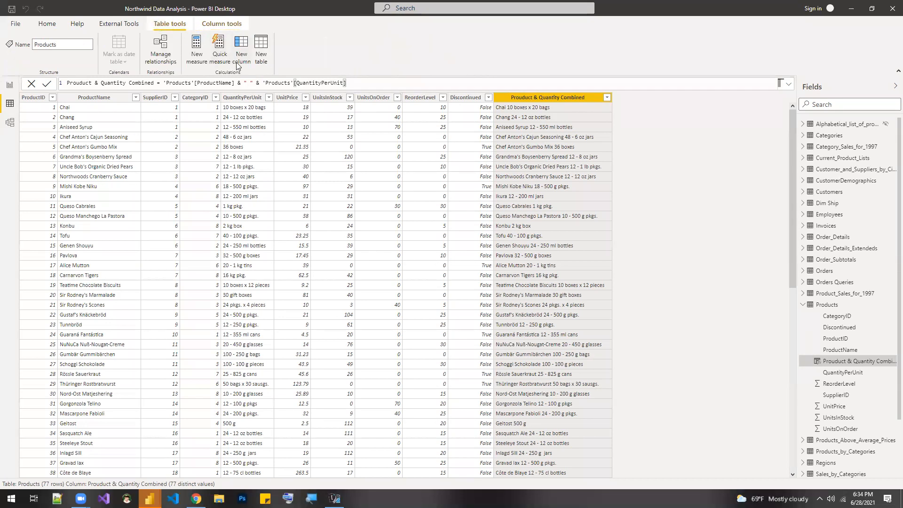
pyautogui.click(226, 25)
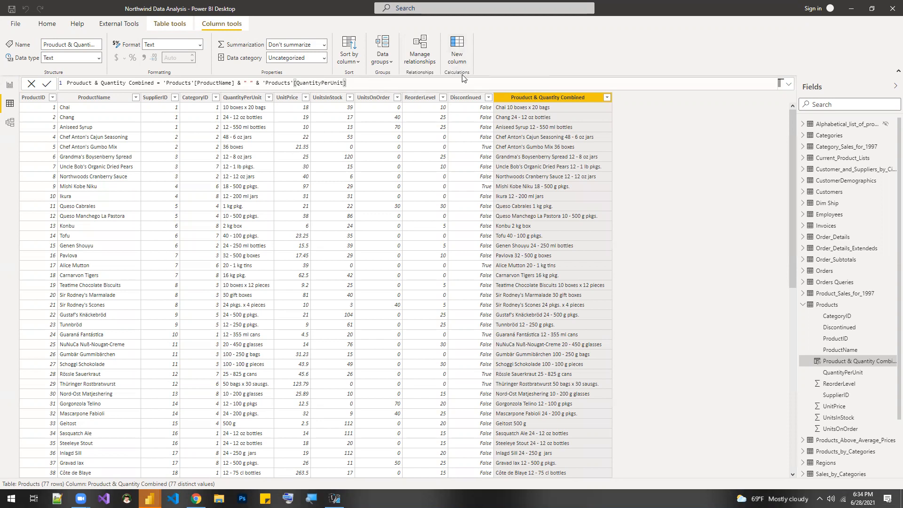
pyautogui.click(460, 52)
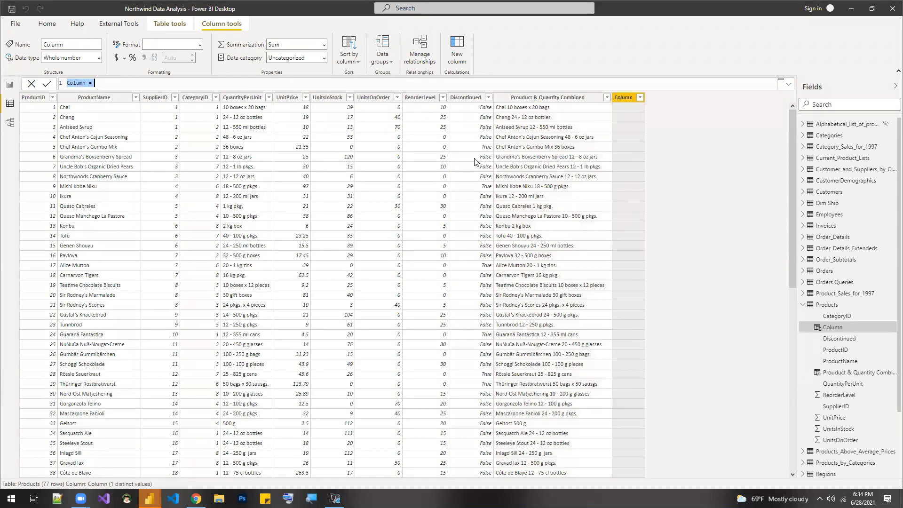
pyautogui.write("Amount = '")
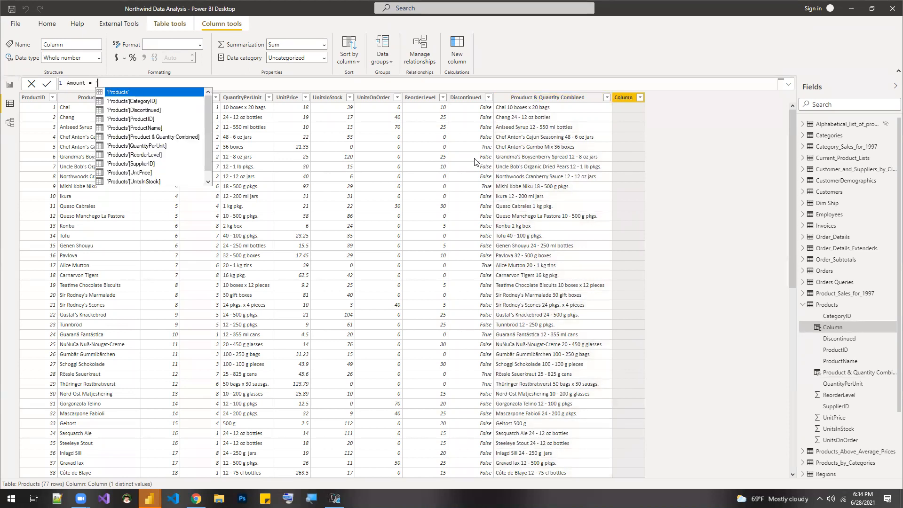
pyautogui.press('Tab')
pyautogui.write('[un')
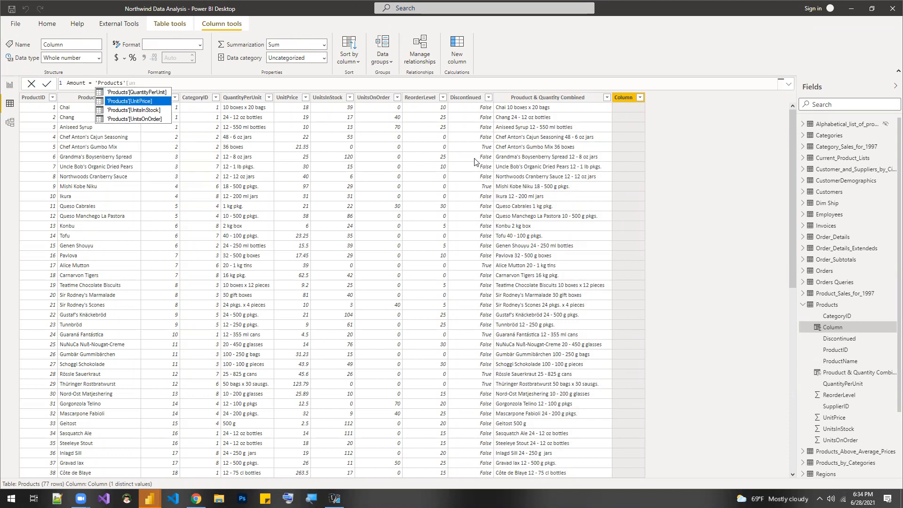
pyautogui.press('Tab')
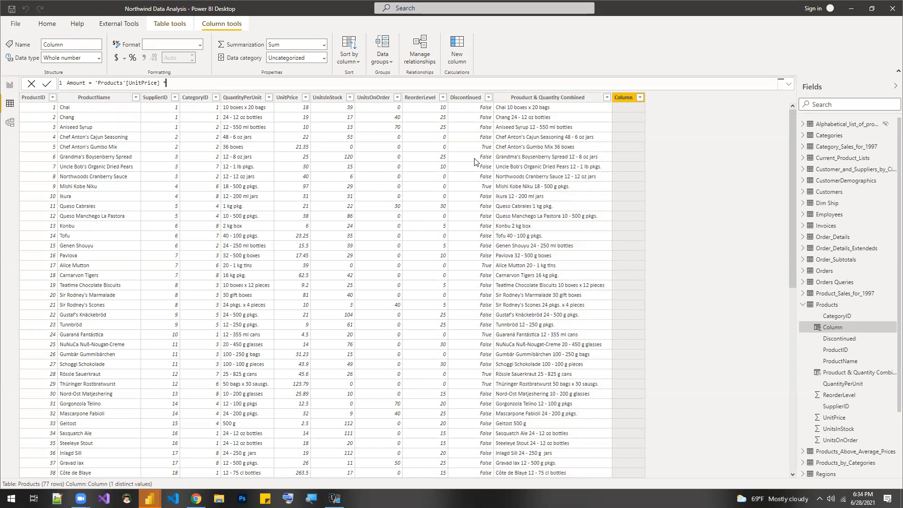
# - Multiply the Amount formula by 'Products'[UnitsInStock] and commit it
pyautogui.write("* '")
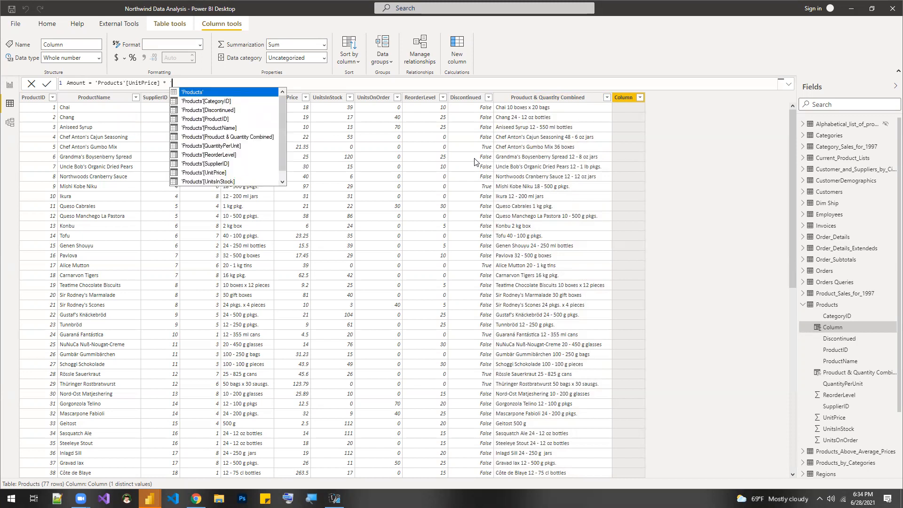
pyautogui.press('Tab')
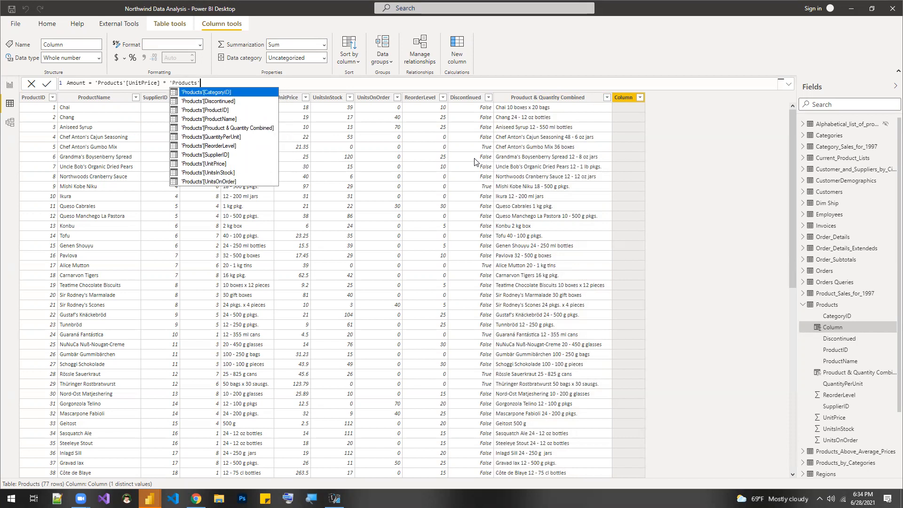
pyautogui.write('un')
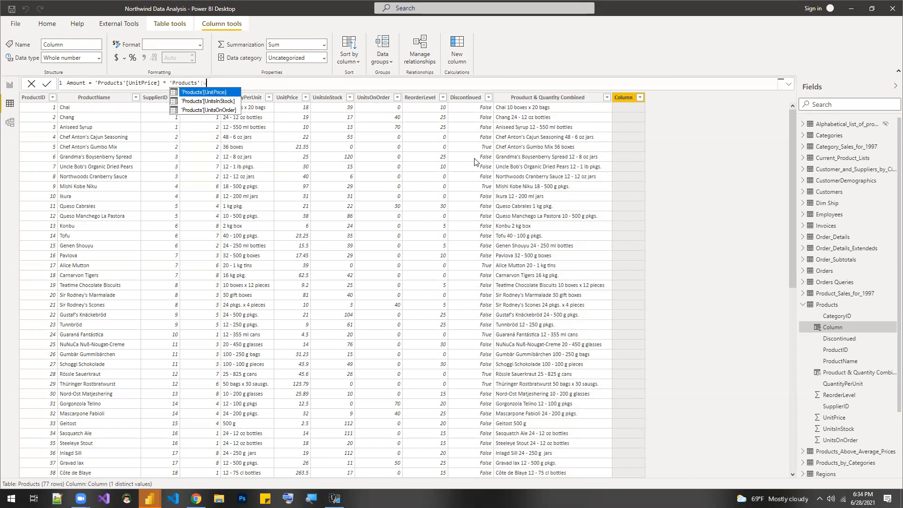
pyautogui.press('Down')
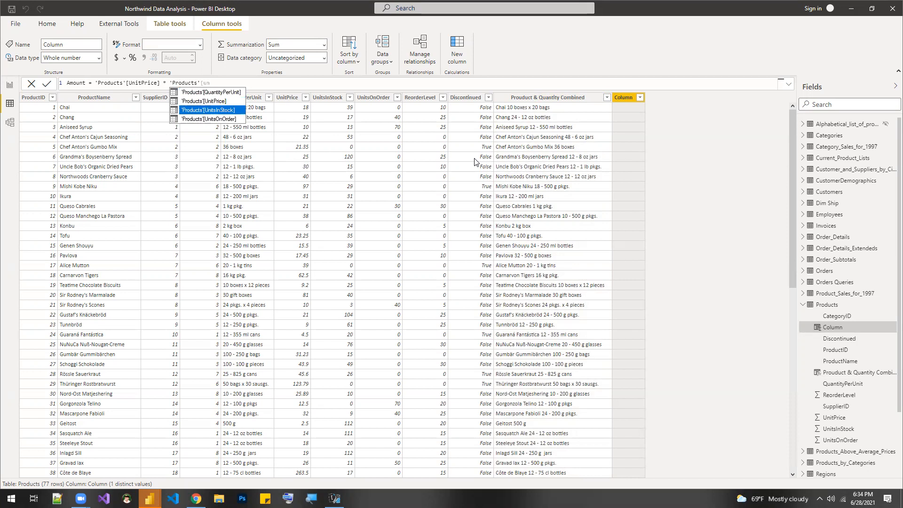
pyautogui.press('Tab')
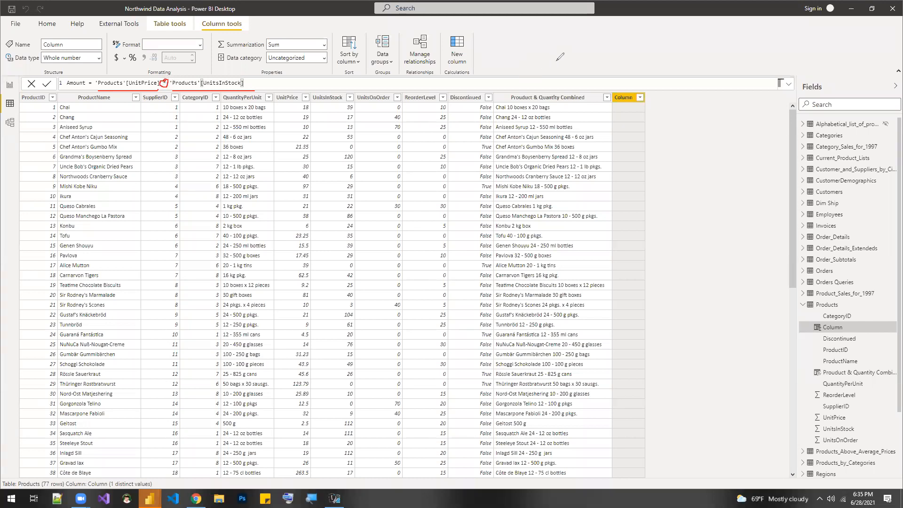
pyautogui.click(49, 84)
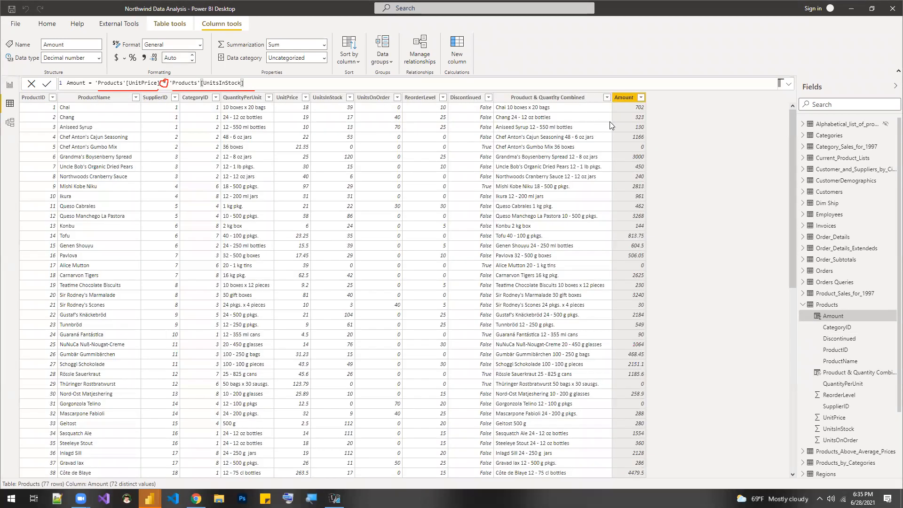
# - Add the UnitsInStock and Amount fields after UnitPrice in the Products Concat report page's table visual
pyautogui.click(9, 90)
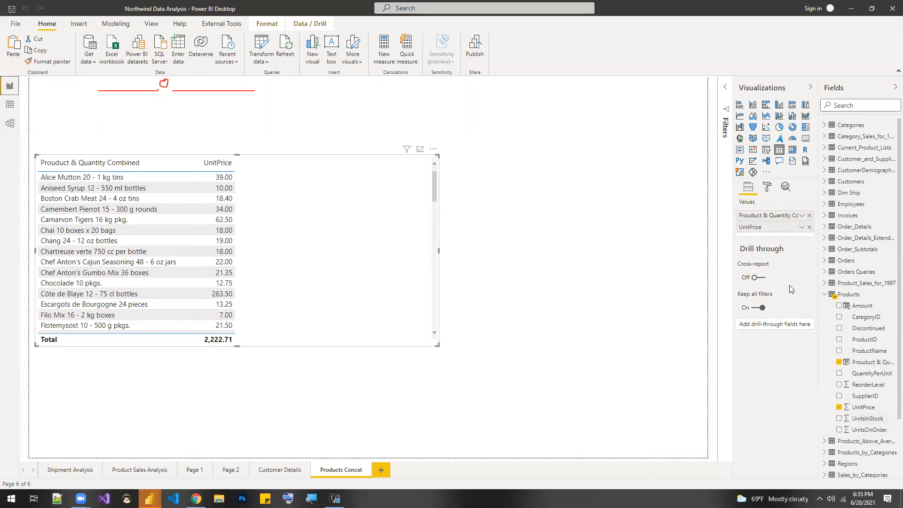
pyautogui.moveTo(868, 418); pyautogui.dragTo(774, 237)
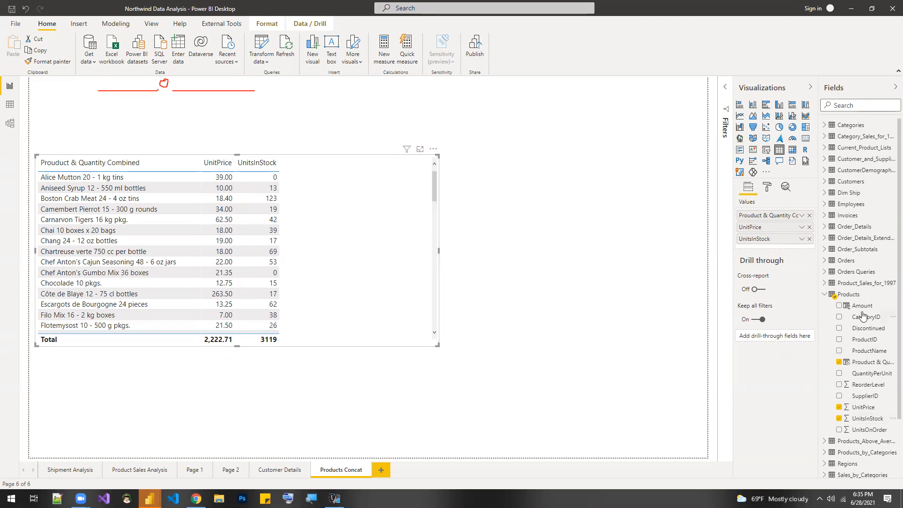
pyautogui.moveTo(857, 306); pyautogui.dragTo(775, 249)
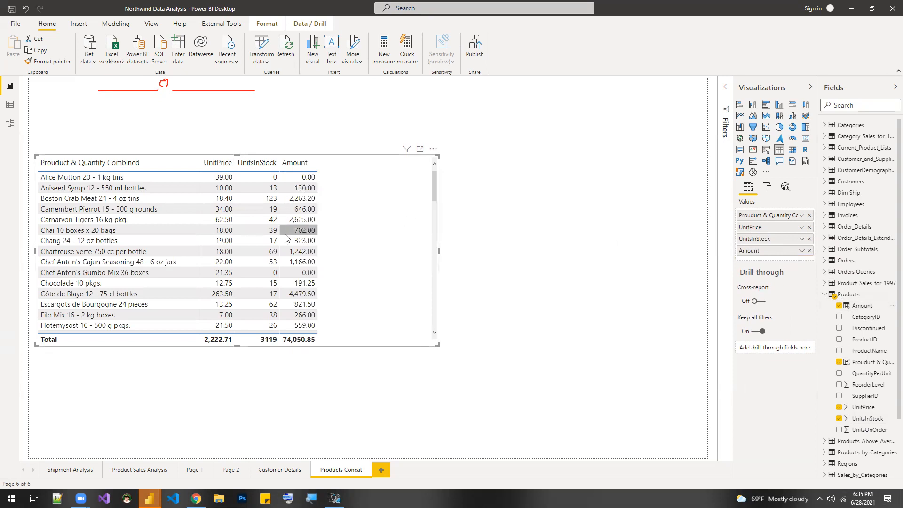
# - Set the Amount column's format to Currency from the report view
pyautogui.click(881, 308)
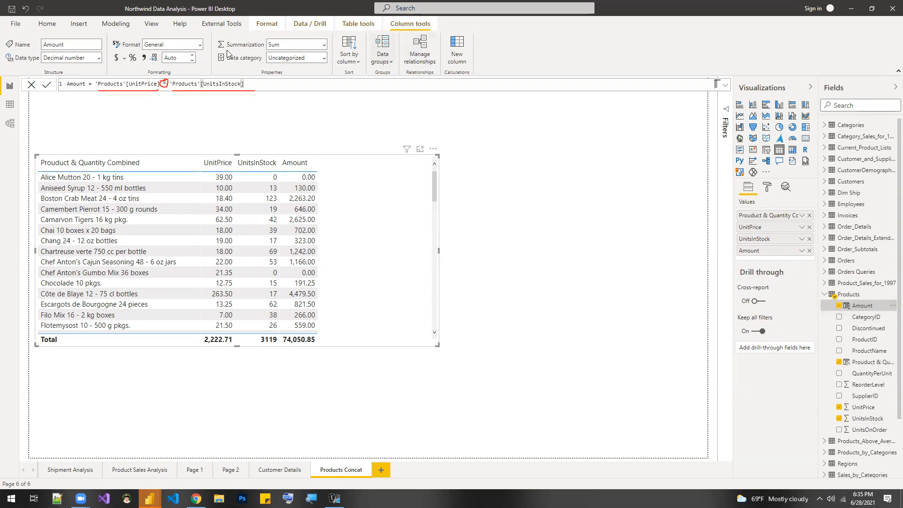
pyautogui.doubleClick(66, 45)
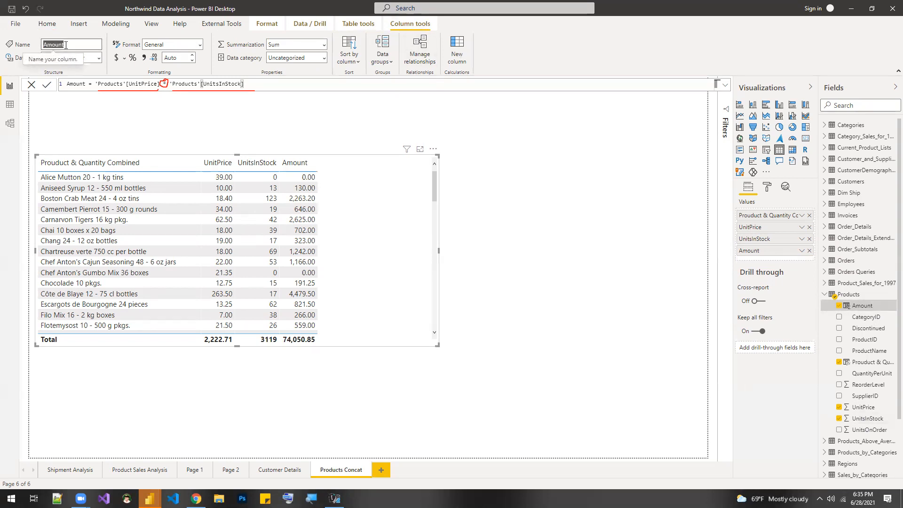
pyautogui.click(200, 45)
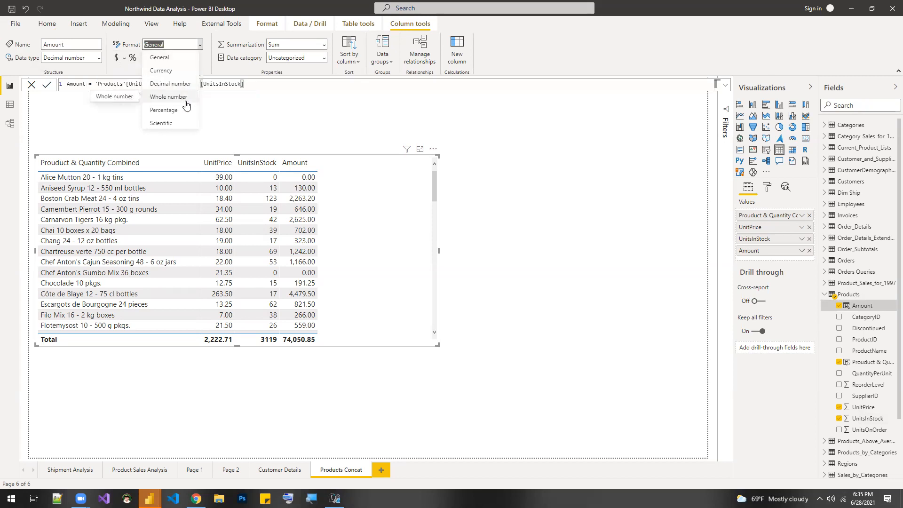
pyautogui.click(177, 75)
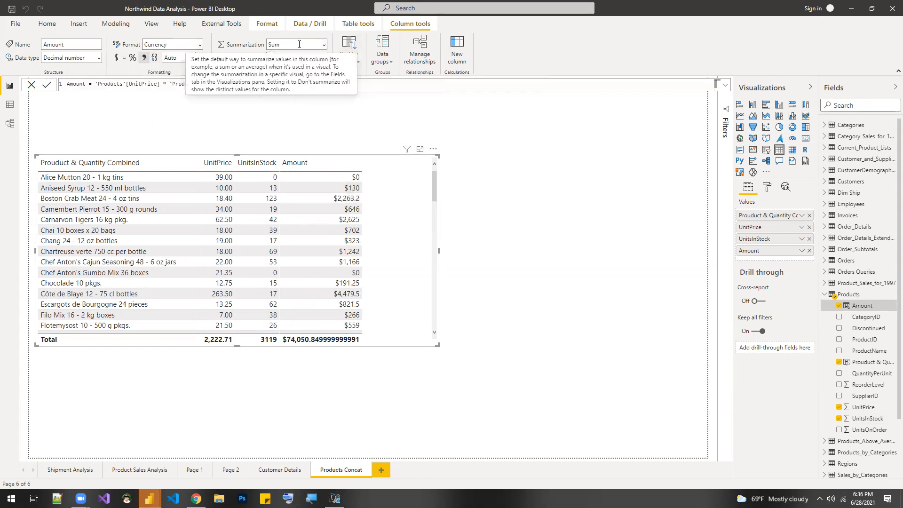
# - Set the Amount column to 2 decimal places and widen it in the table visual
pyautogui.click(192, 56)
pyautogui.click(192, 56)
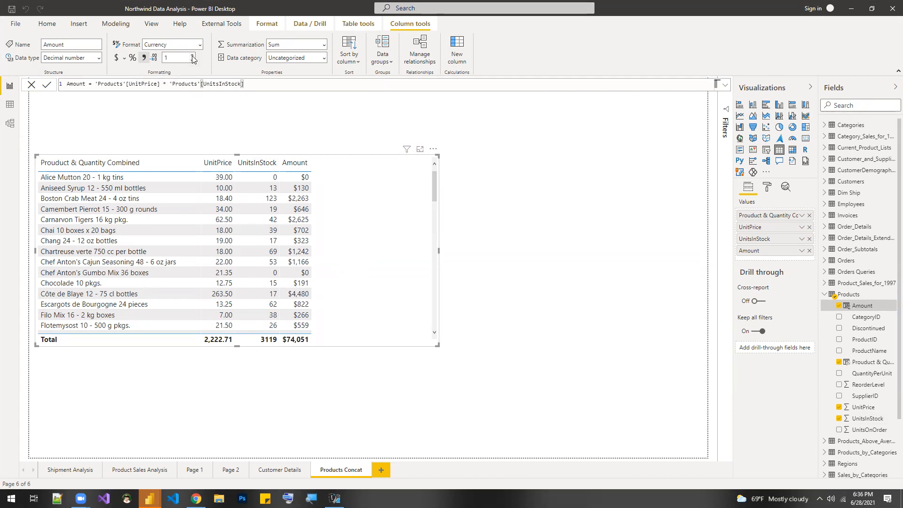
pyautogui.click(193, 56)
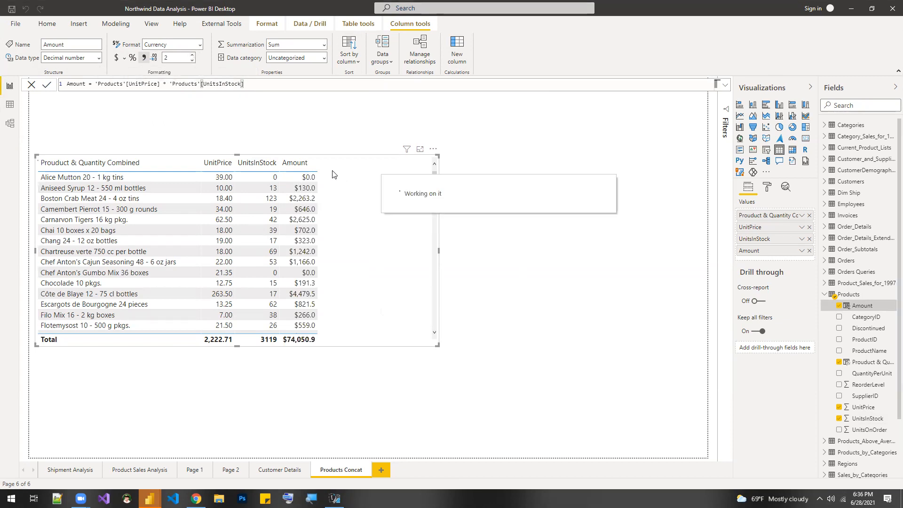
pyautogui.moveTo(318, 165); pyautogui.dragTo(339, 166)
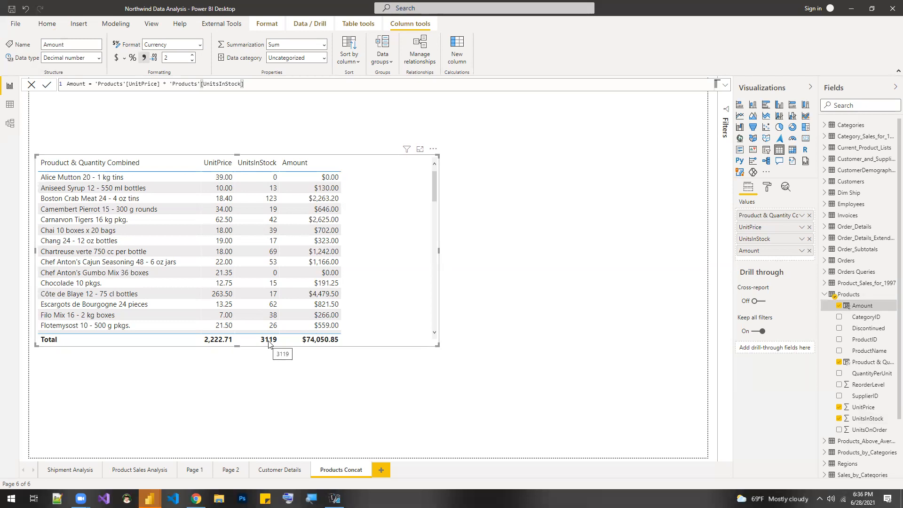
# - Add a thousands separator to the UnitsInStock column and set the UnitPrice column's format to Currency
pyautogui.click(869, 419)
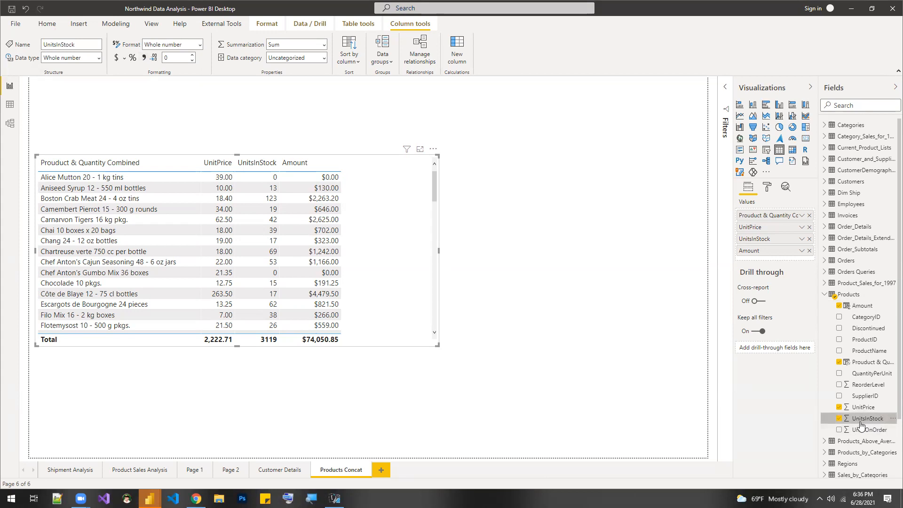
pyautogui.click(144, 57)
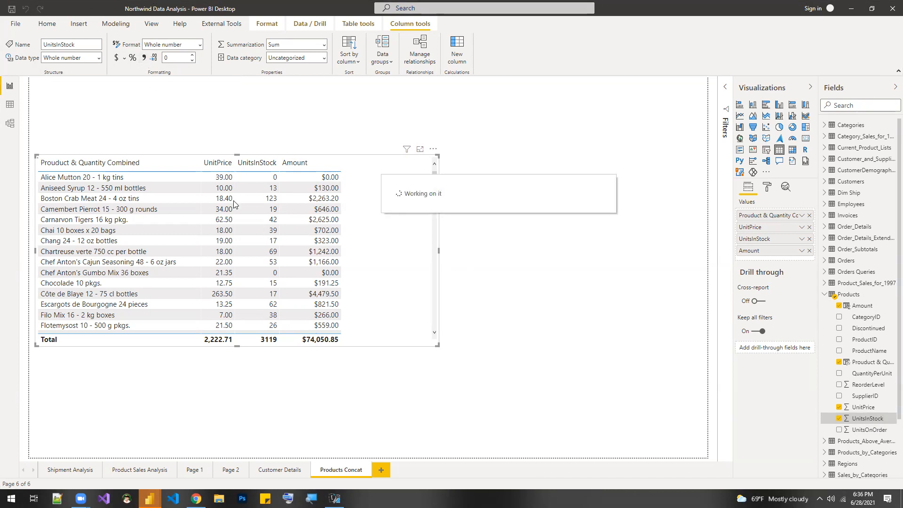
pyautogui.click(868, 408)
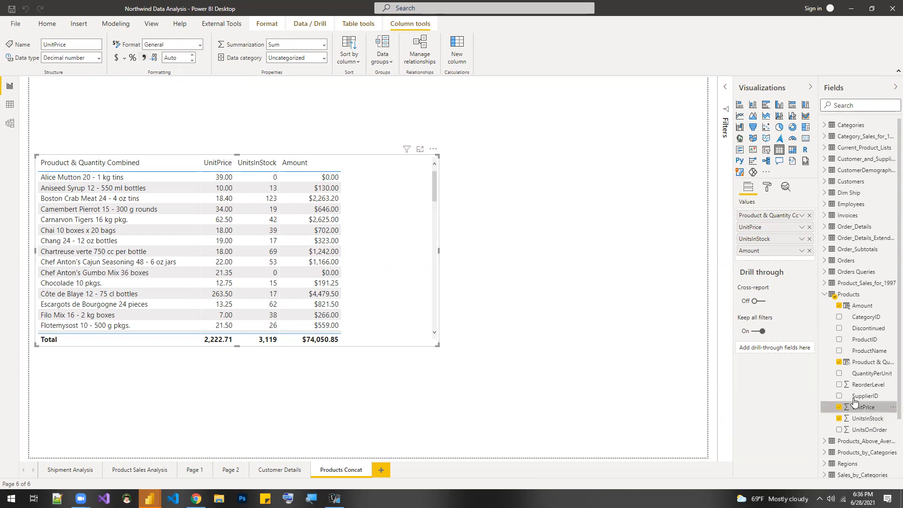
pyautogui.click(200, 45)
pyautogui.click(179, 71)
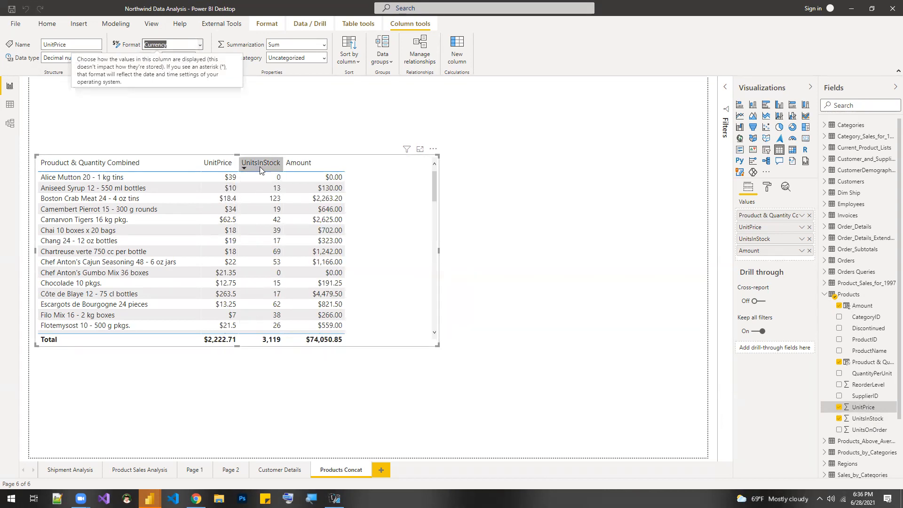
# - Sort the table visual by Amount in descending order and extend it down to the report page's lower edge
pyautogui.click(322, 167)
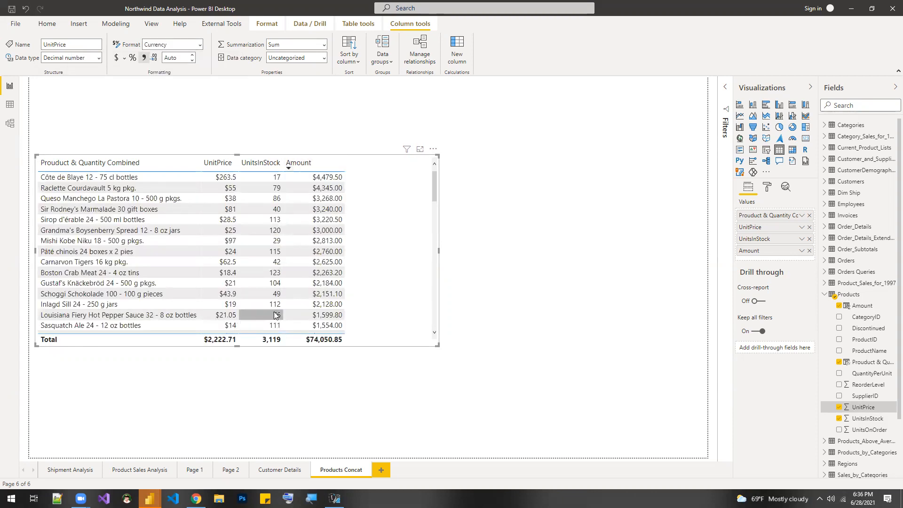
pyautogui.scroll(-2, 371, 216)
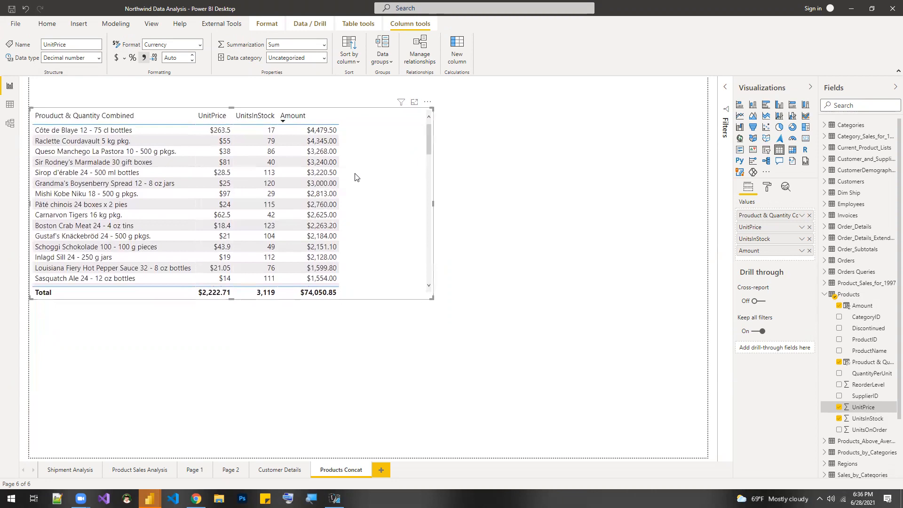
pyautogui.moveTo(230, 298); pyautogui.dragTo(261, 457)
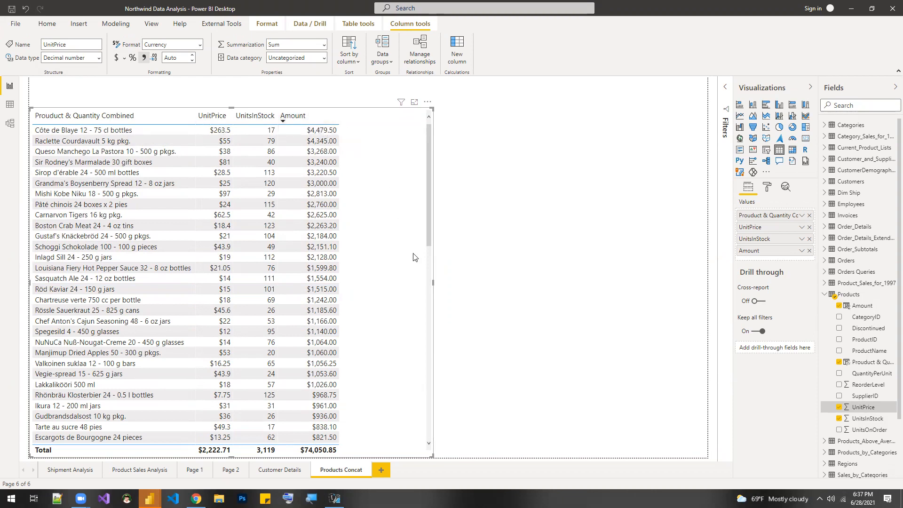
# - Turn on background color conditional formatting for the UnitPrice column in the table visual
pyautogui.click(768, 193)
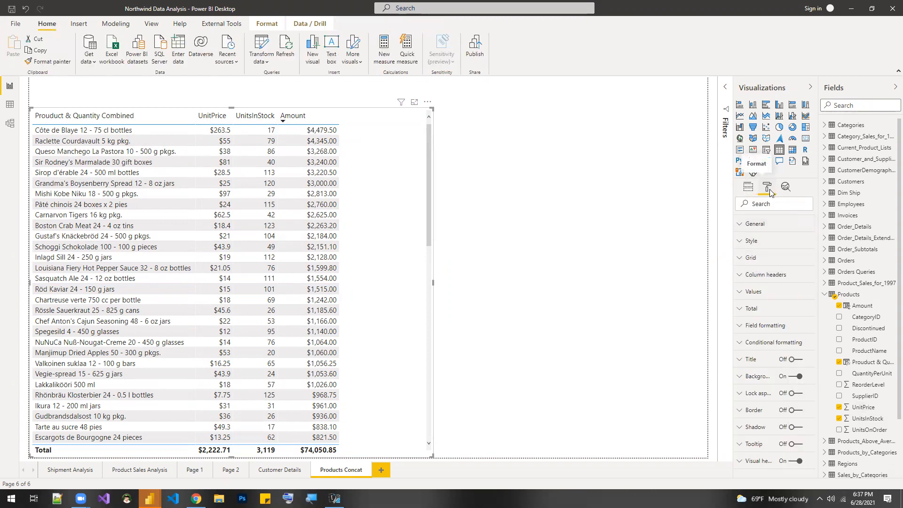
pyautogui.click(776, 342)
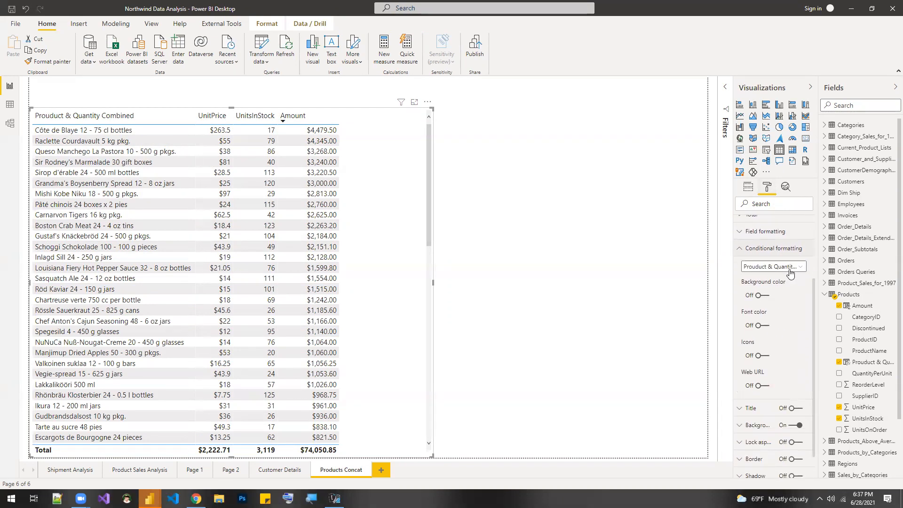
pyautogui.click(783, 267)
pyautogui.click(777, 288)
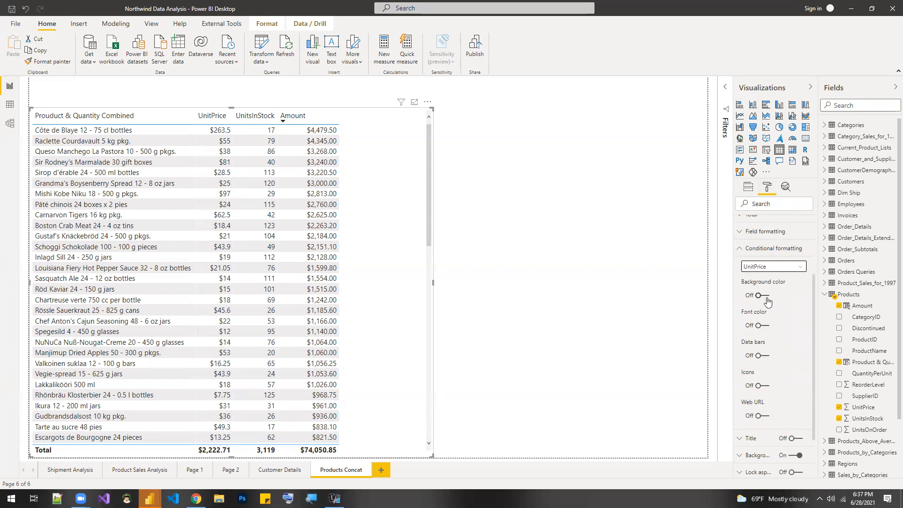
pyautogui.click(764, 296)
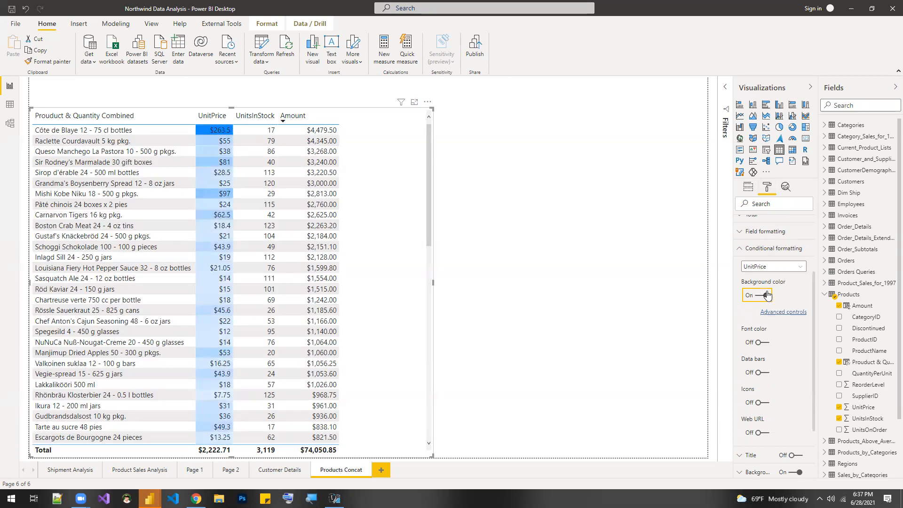
# - Set the UnitPrice background color scale to theme blue for the lowest value and theme red for the highest value
pyautogui.click(794, 312)
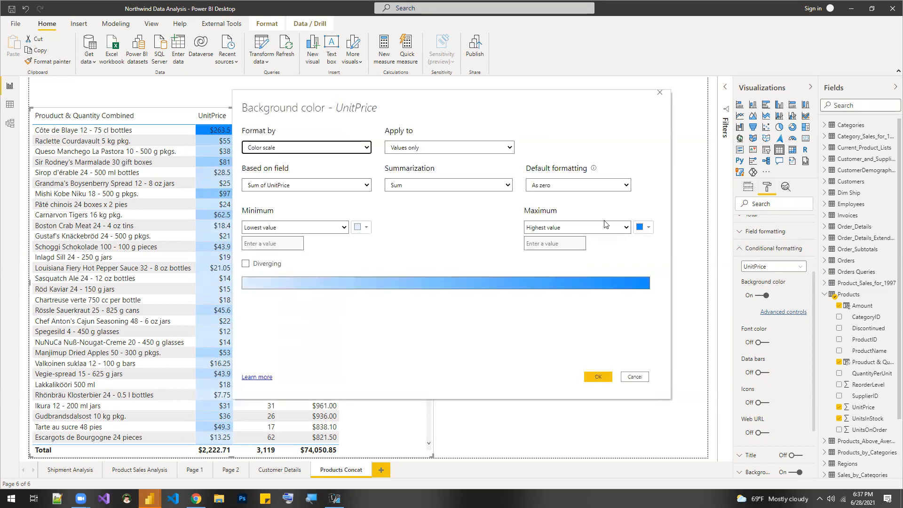
pyautogui.click(648, 228)
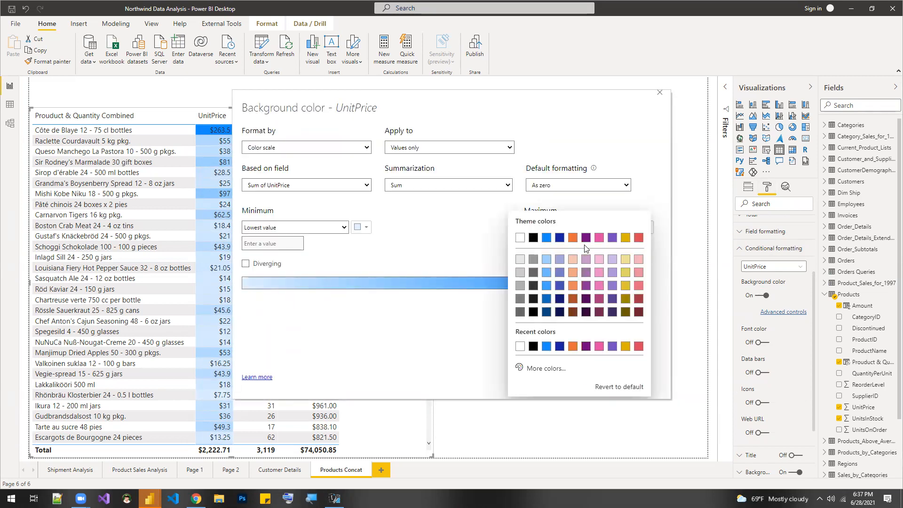
pyautogui.click(640, 241)
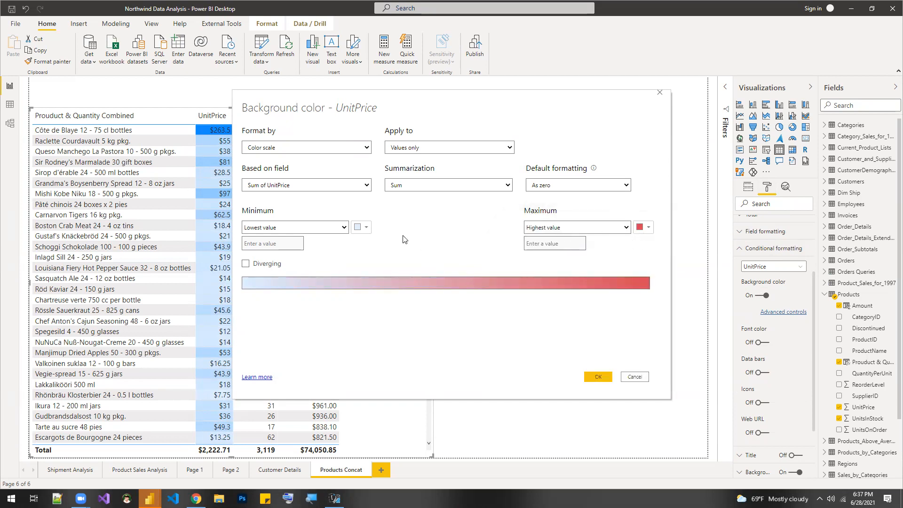
pyautogui.click(362, 229)
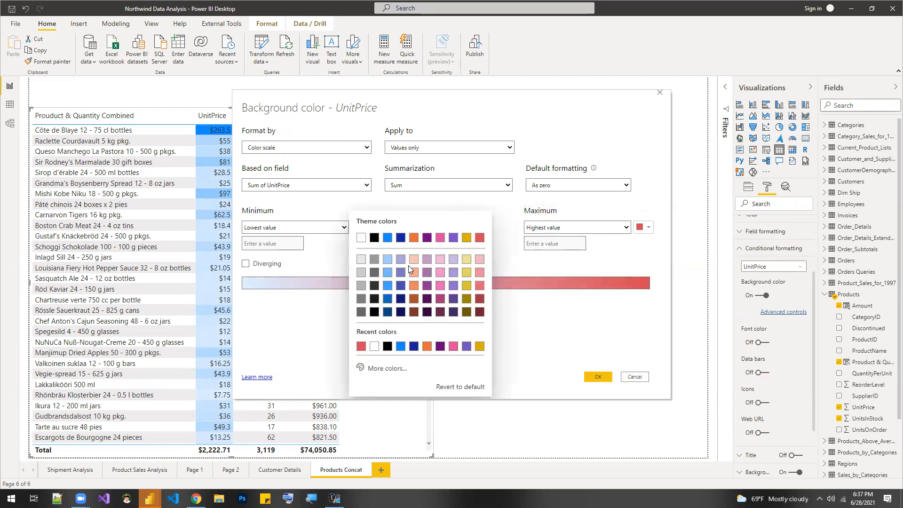
pyautogui.click(388, 239)
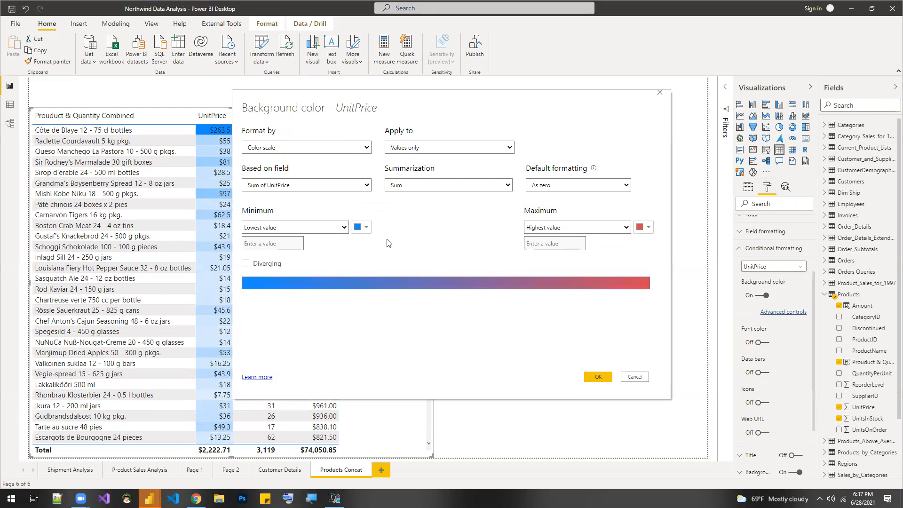
pyautogui.click(601, 376)
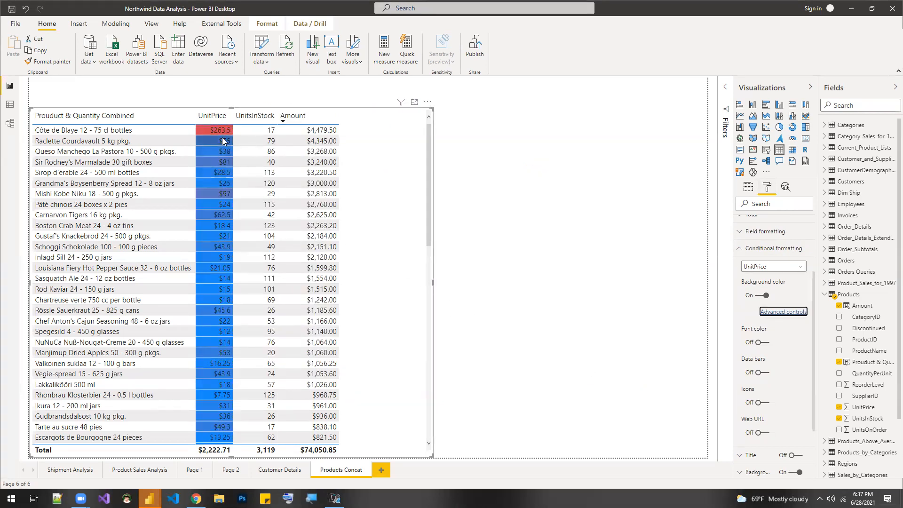
# - Examine the UnitPrice background colors across the table's rows from the highest to the lowest Amount
pyautogui.scroll(-15, 225, 243)
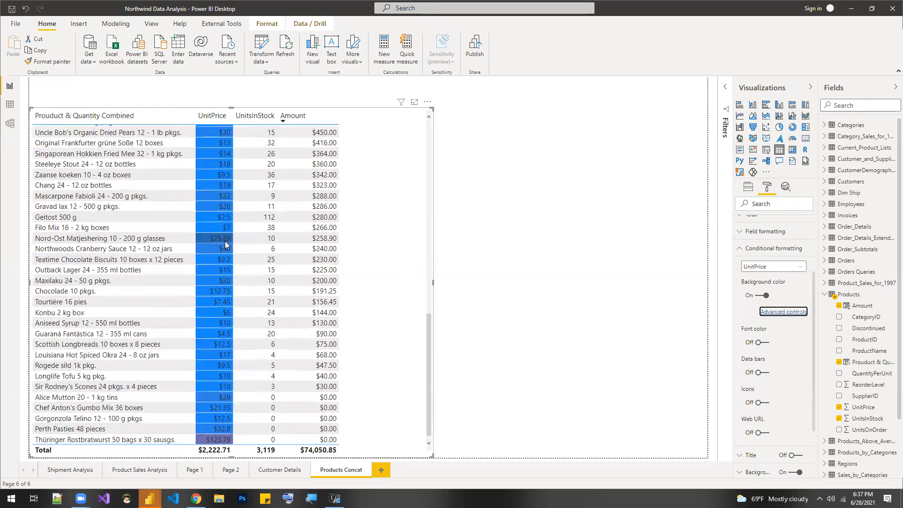
pyautogui.scroll(15, 225, 243)
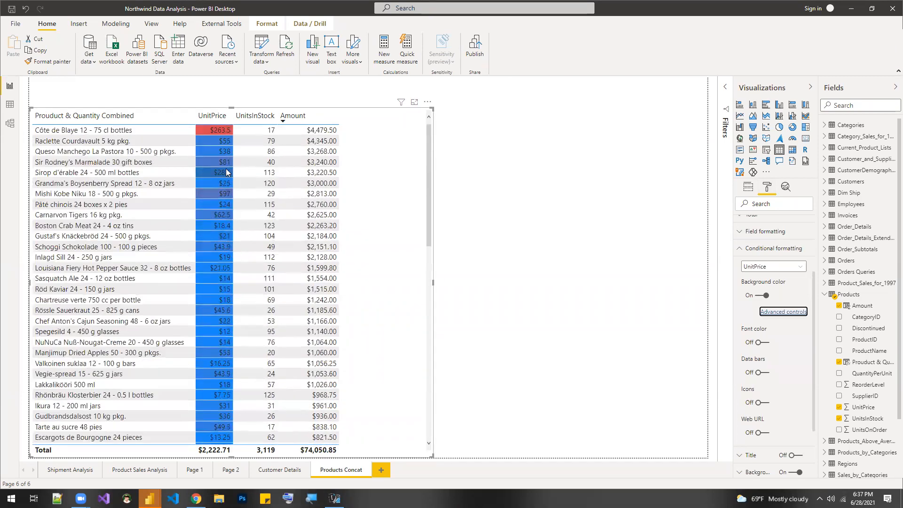
pyautogui.scroll(-15, 225, 139)
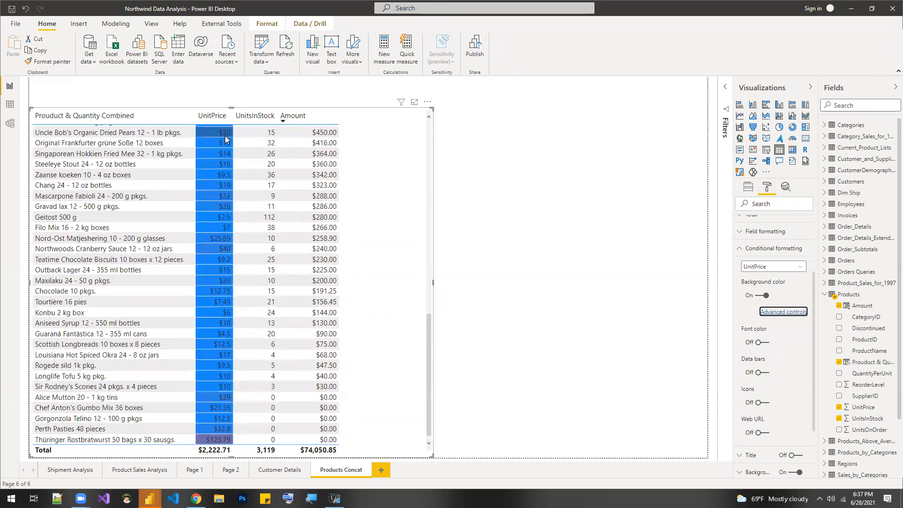
pyautogui.scroll(15, 225, 139)
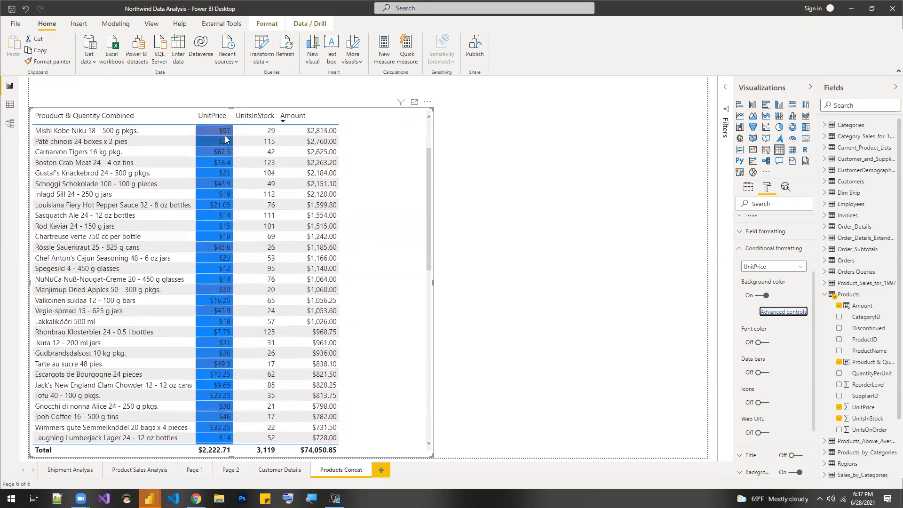
pyautogui.scroll(-3, 241, 192)
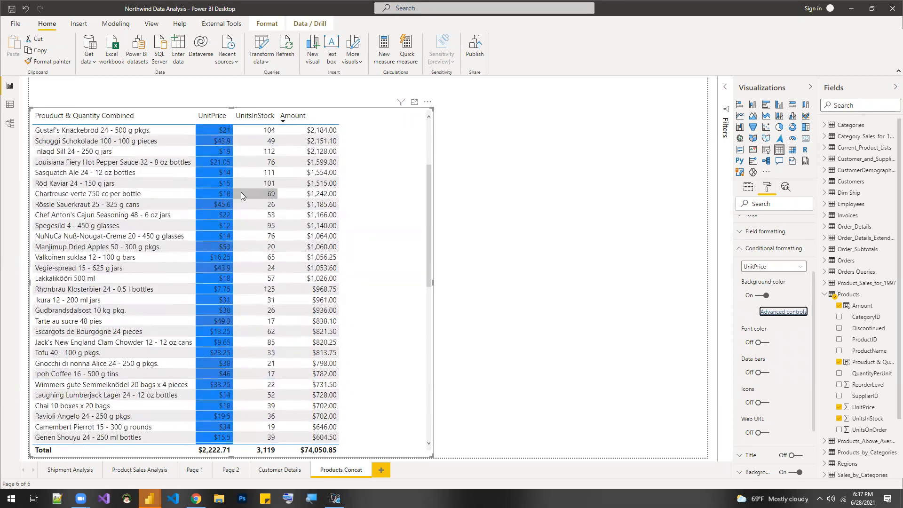
pyautogui.scroll(3, 241, 191)
pyautogui.scroll(-15, 240, 193)
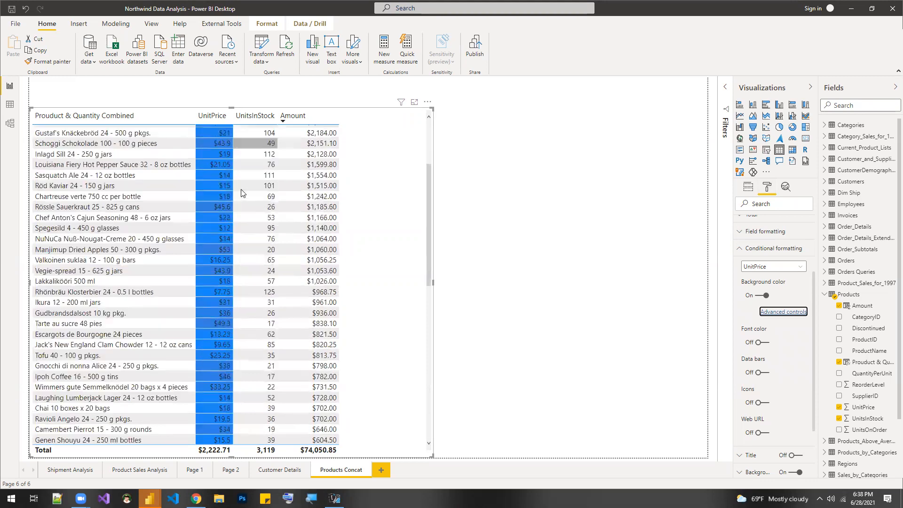
pyautogui.scroll(15, 241, 192)
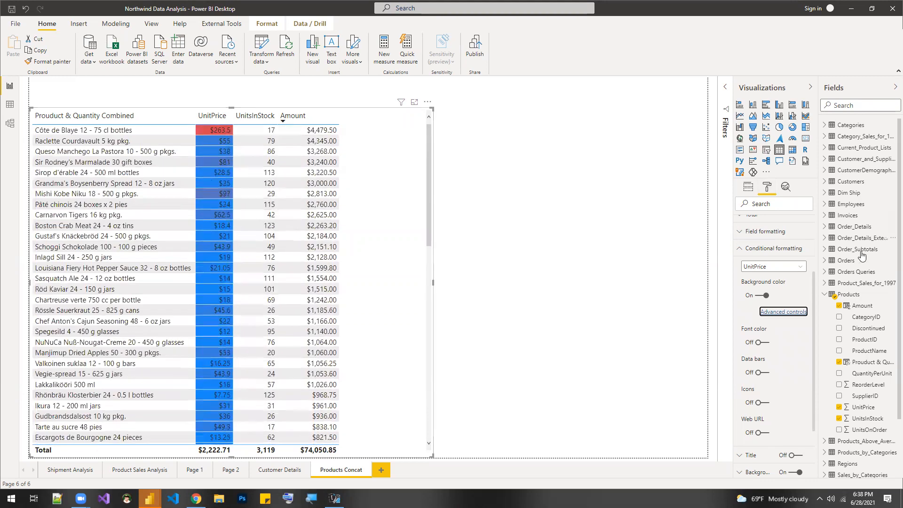
# - Collapse the conditional formatting options, the Products fields and the Visualizations and Fields panes, and shift the table visual slightly right
pyautogui.click(762, 248)
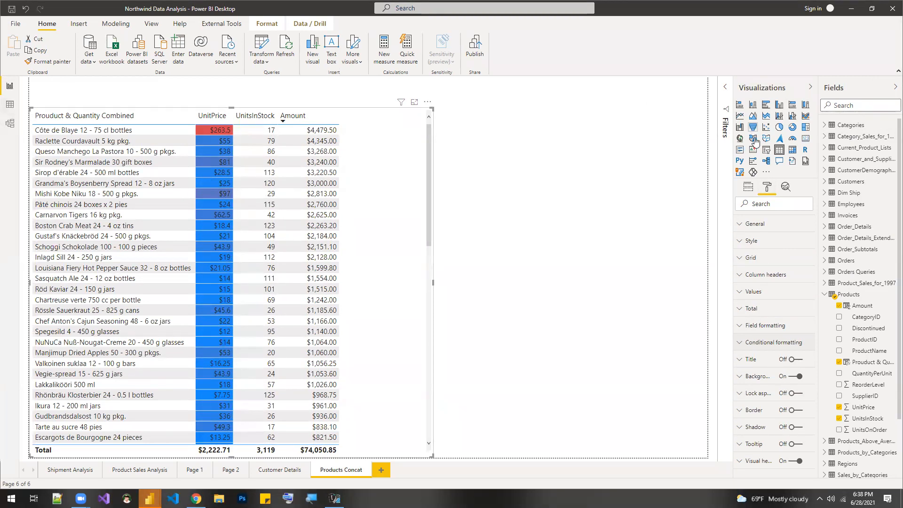
pyautogui.click(826, 296)
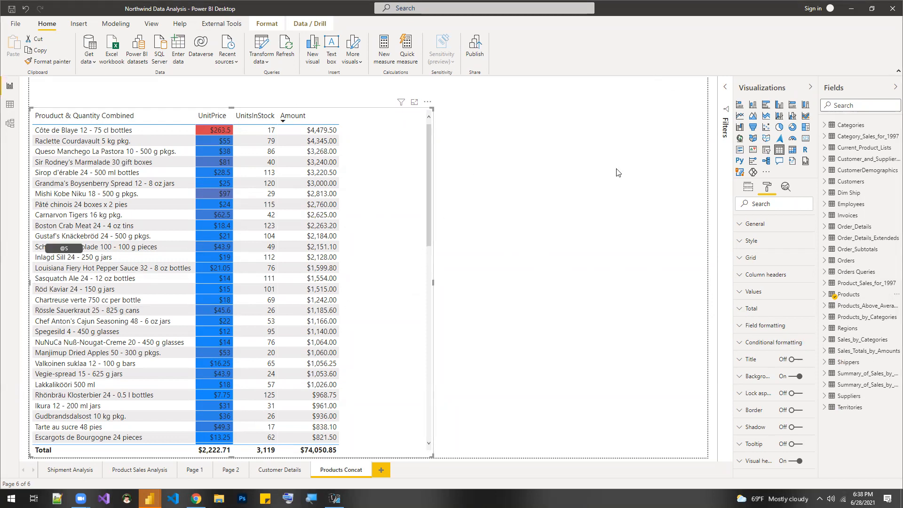
pyautogui.click(810, 87)
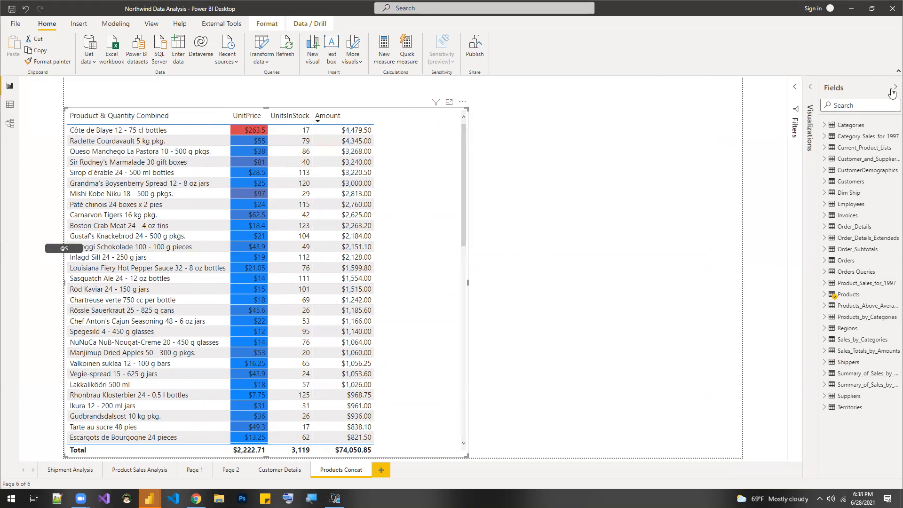
pyautogui.click(893, 90)
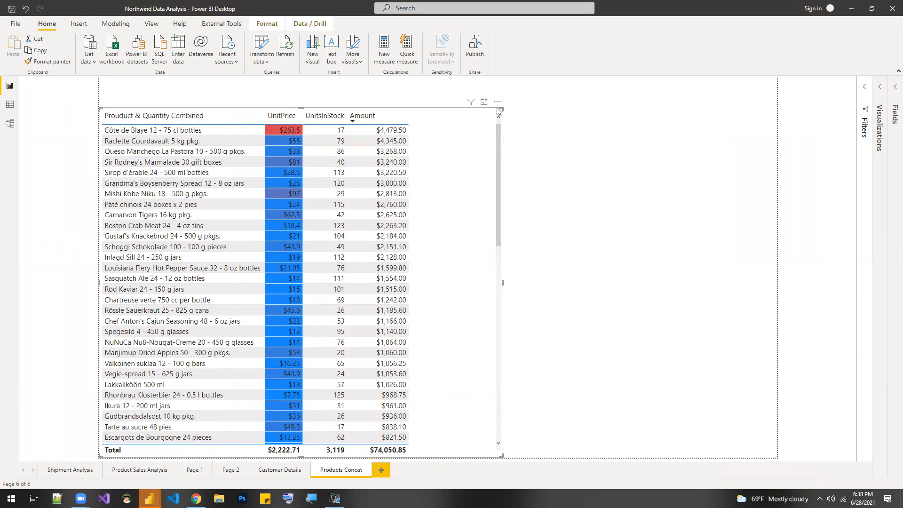
pyautogui.moveTo(498, 109); pyautogui.dragTo(505, 108)
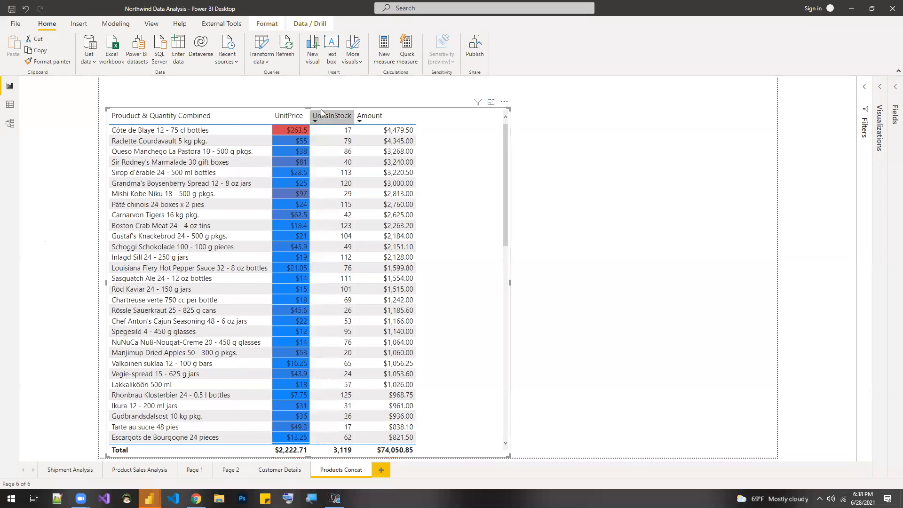
# - Record an analysis of the table visual with Performance analyzer, expand its results and copy its query
pyautogui.click(151, 25)
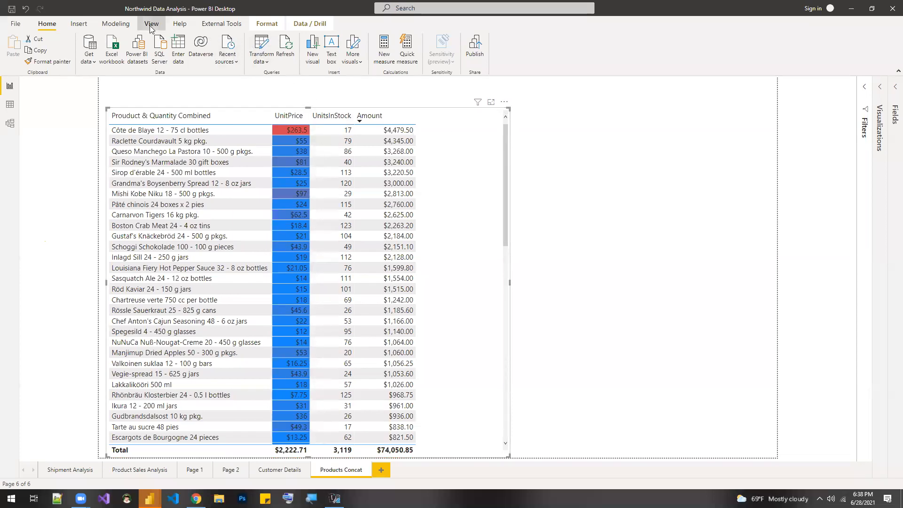
pyautogui.click(440, 47)
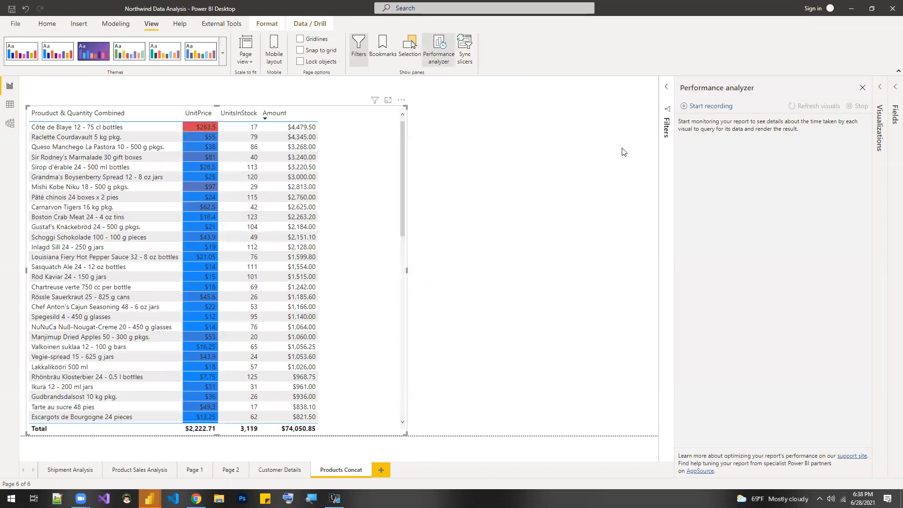
pyautogui.click(698, 107)
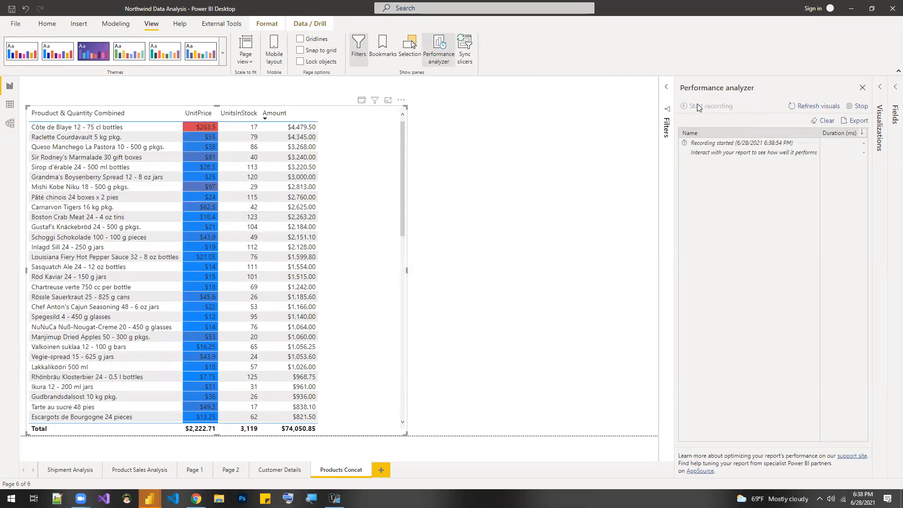
pyautogui.click(361, 100)
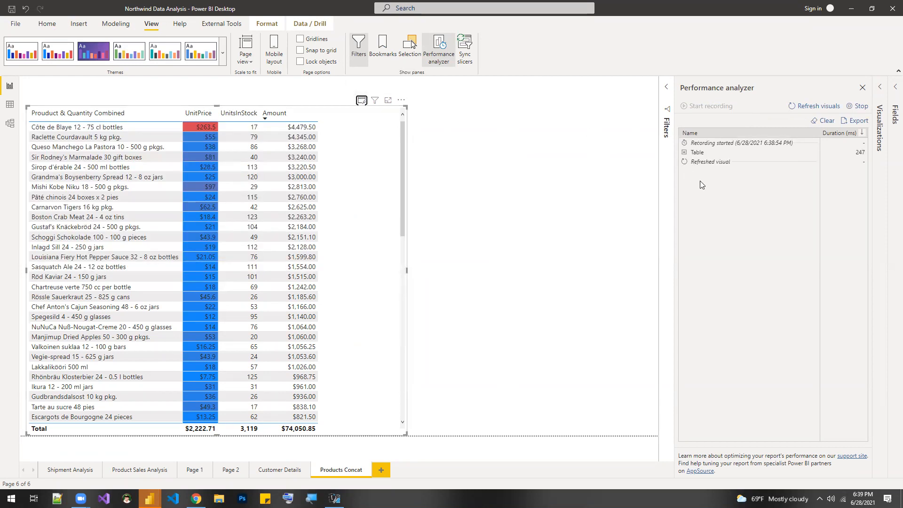
pyautogui.click(684, 152)
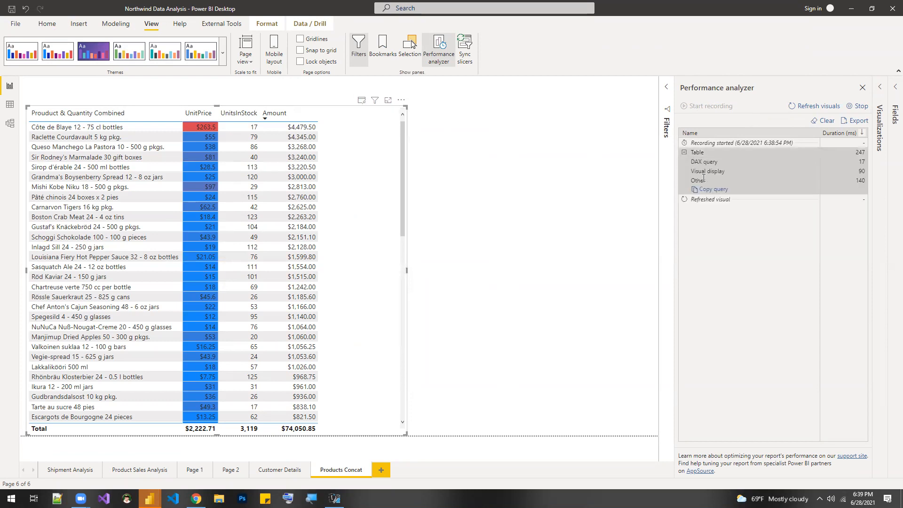
pyautogui.click(717, 194)
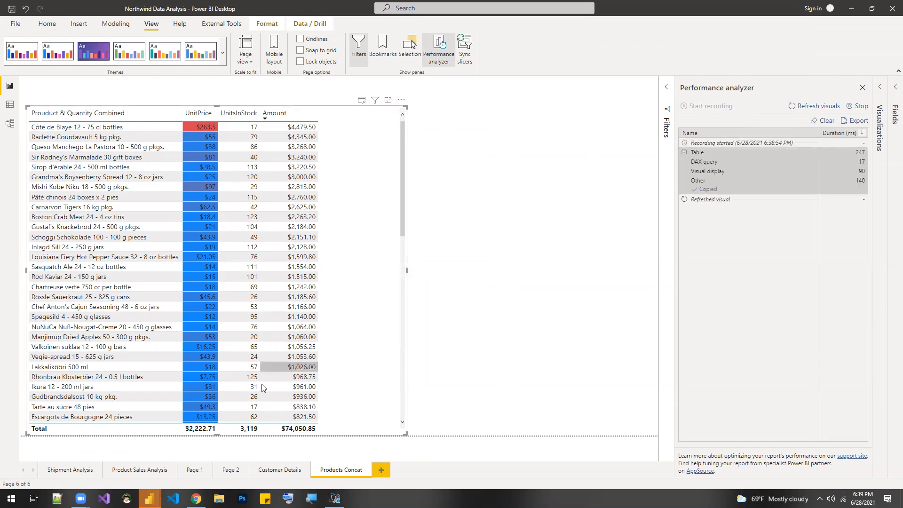
# - Switch to DAX Studio and comment out the existing query that filters Customers to the city Berlin
pyautogui.click(334, 498)
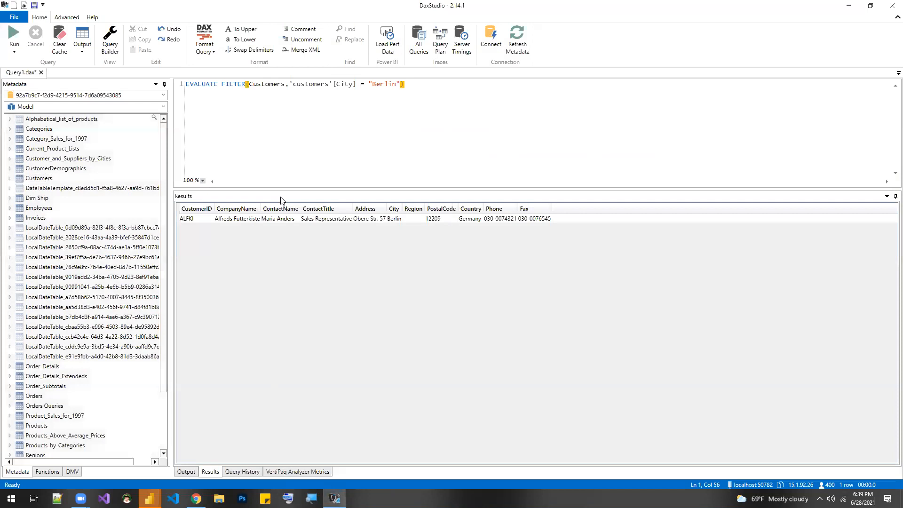
pyautogui.moveTo(422, 82); pyautogui.dragTo(178, 87)
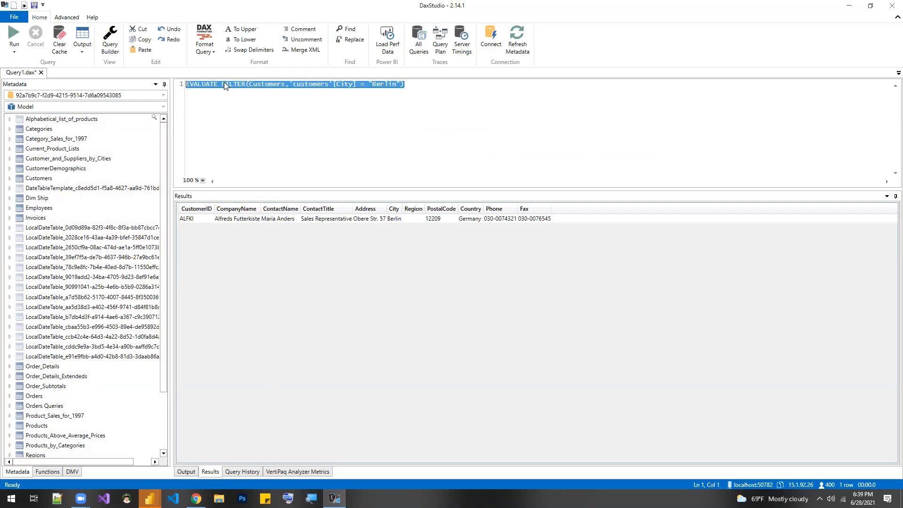
pyautogui.click(299, 30)
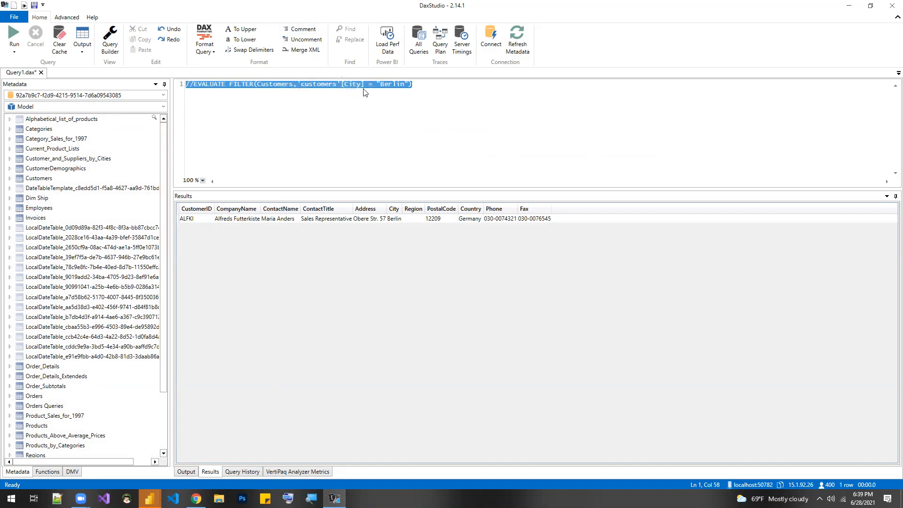
# - Paste the copied table query two lines below the commented-out query and enlarge the query editor downward
pyautogui.click(431, 87)
pyautogui.press('Return')
pyautogui.press('Return')
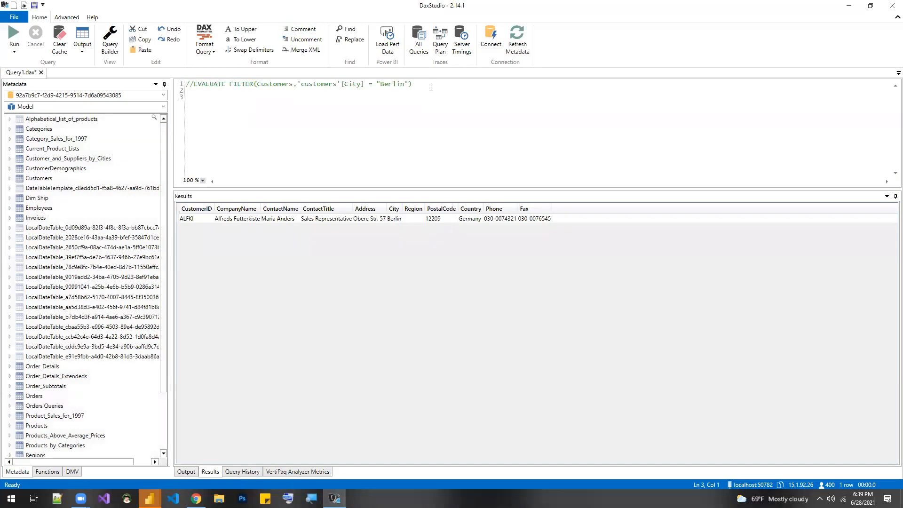
pyautogui.hotkey('ctrl', 'v')
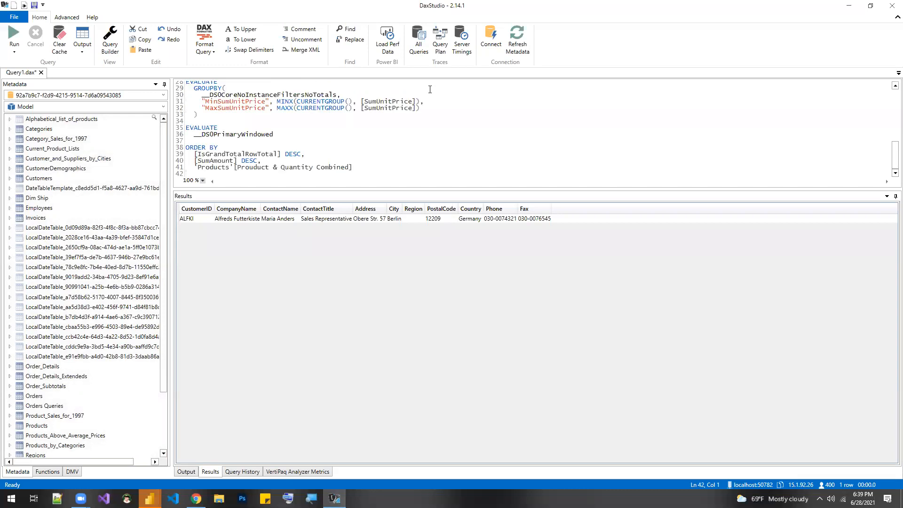
pyautogui.moveTo(465, 188); pyautogui.dragTo(465, 316)
# - Examine the pasted DAX query, highlighting the Prouduct & Quantity Combined column and the SumUnitPrice and SumUnitsInStock expressions
pyautogui.scroll(3, 460, 252)
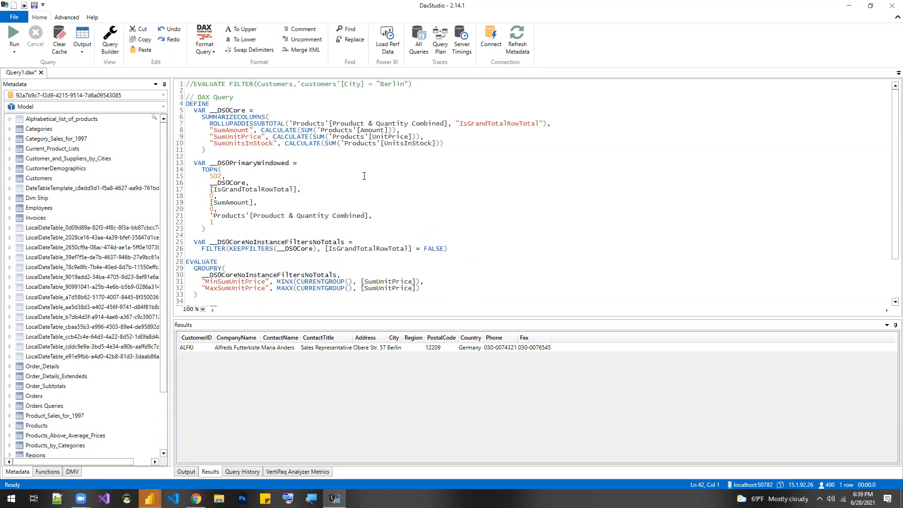
pyautogui.moveTo(449, 123); pyautogui.dragTo(346, 123)
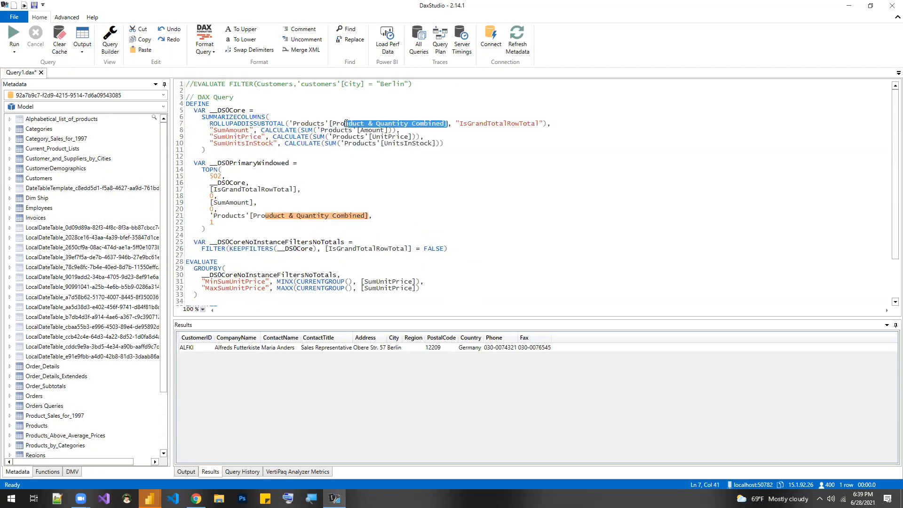
pyautogui.moveTo(408, 137); pyautogui.dragTo(352, 145)
pyautogui.scroll(-3, 361, 159)
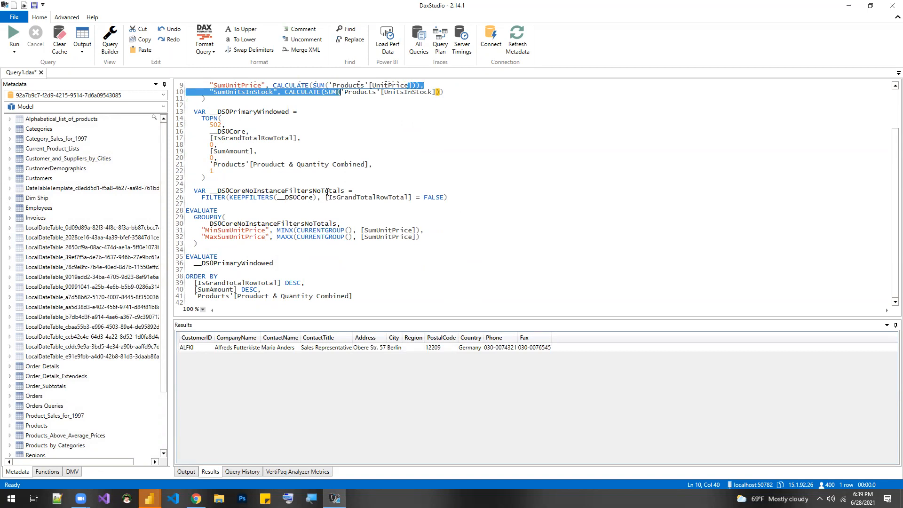
pyautogui.scroll(3, 350, 213)
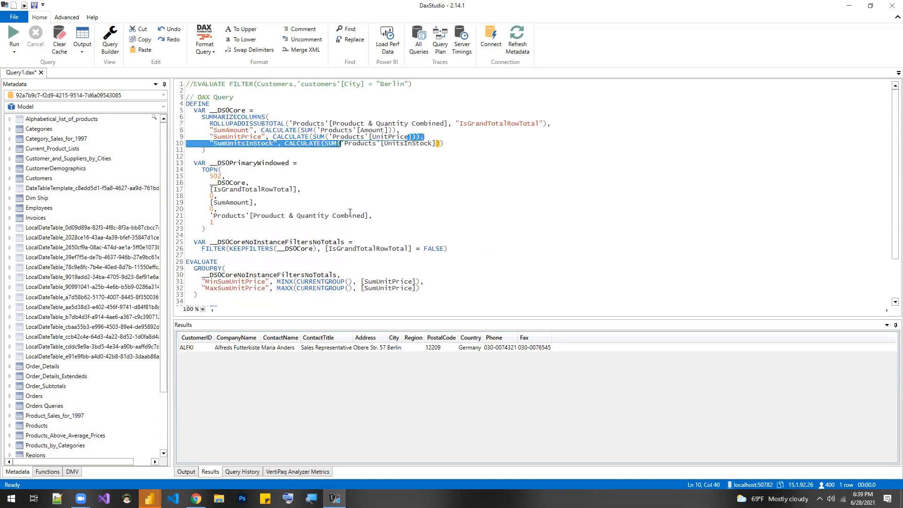